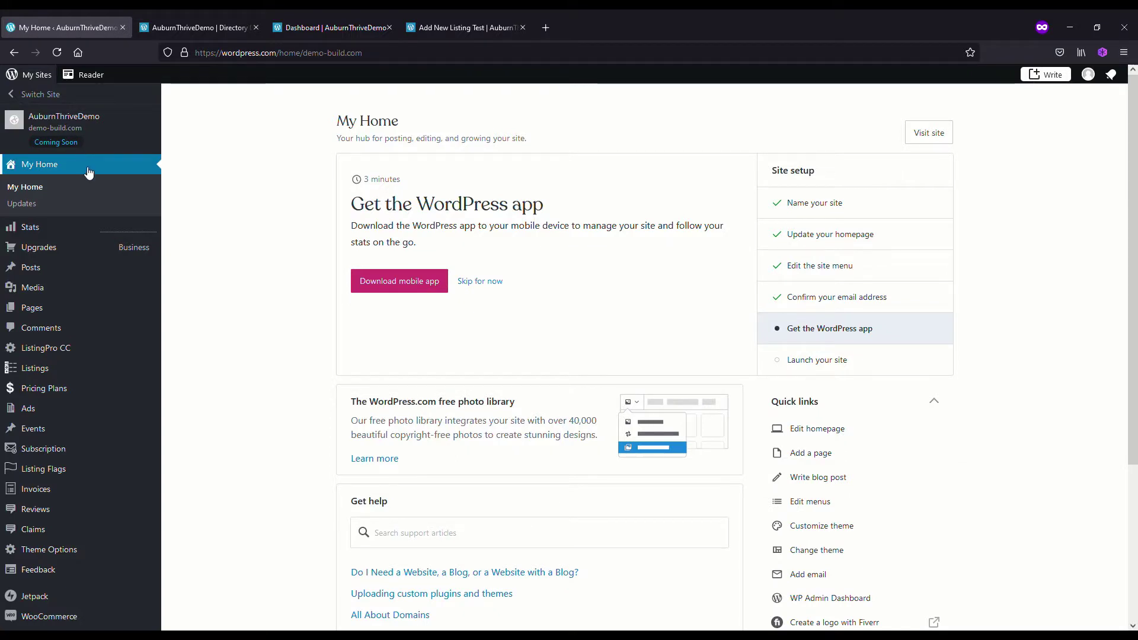
Review the ListingPro Command Center stats, then switch to the directory's home page tab
click(45, 350)
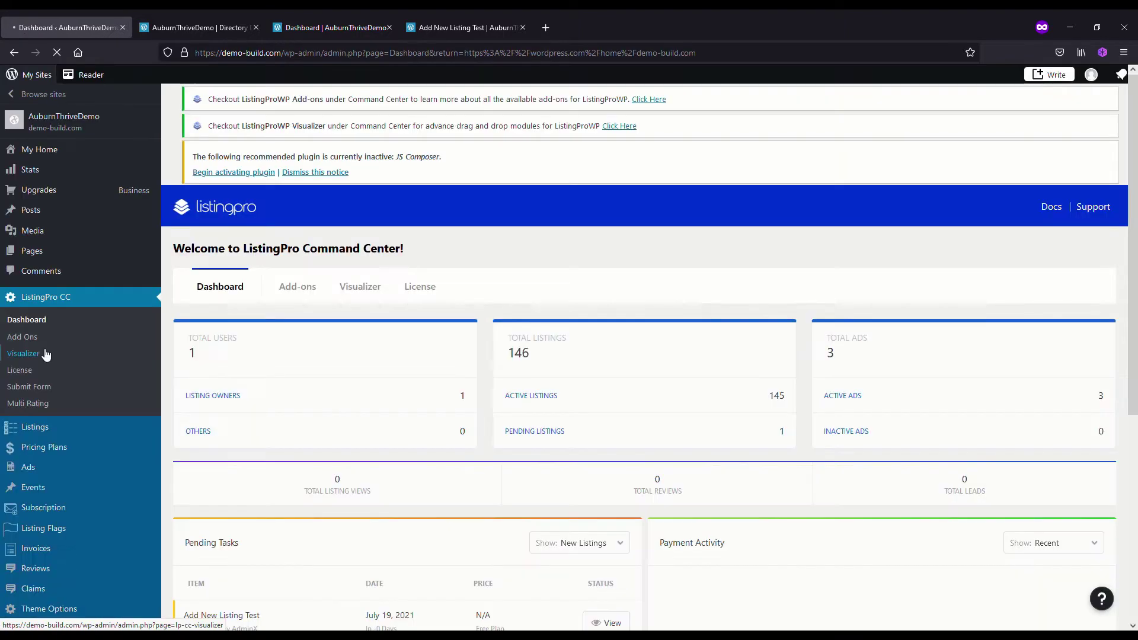
scroll(368, 384, down, 1)
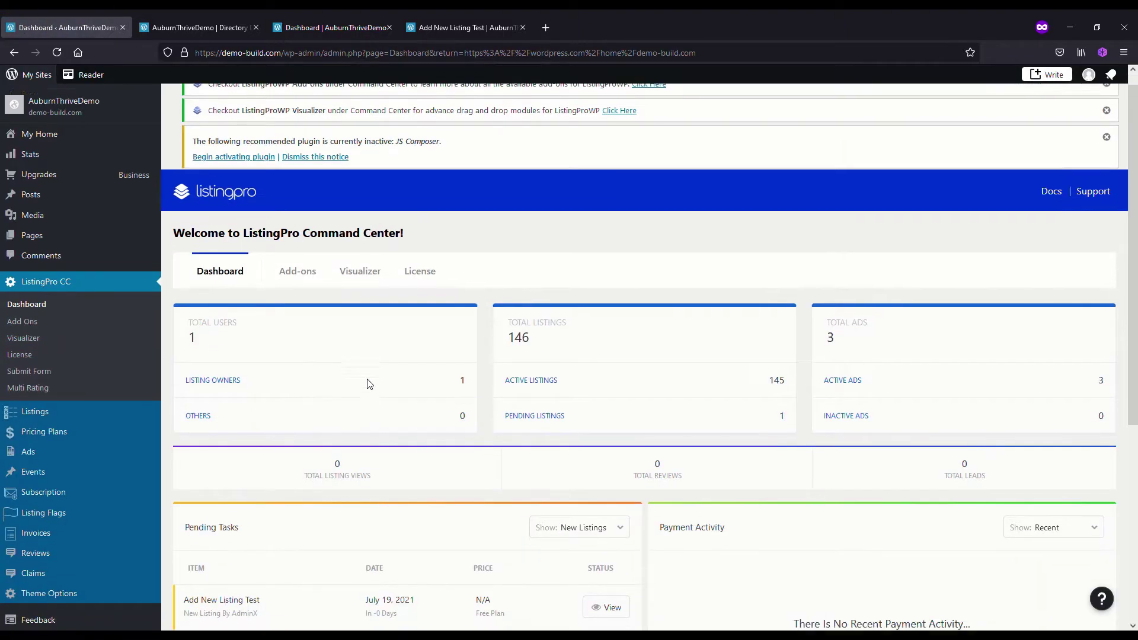
scroll(367, 385, up, 1)
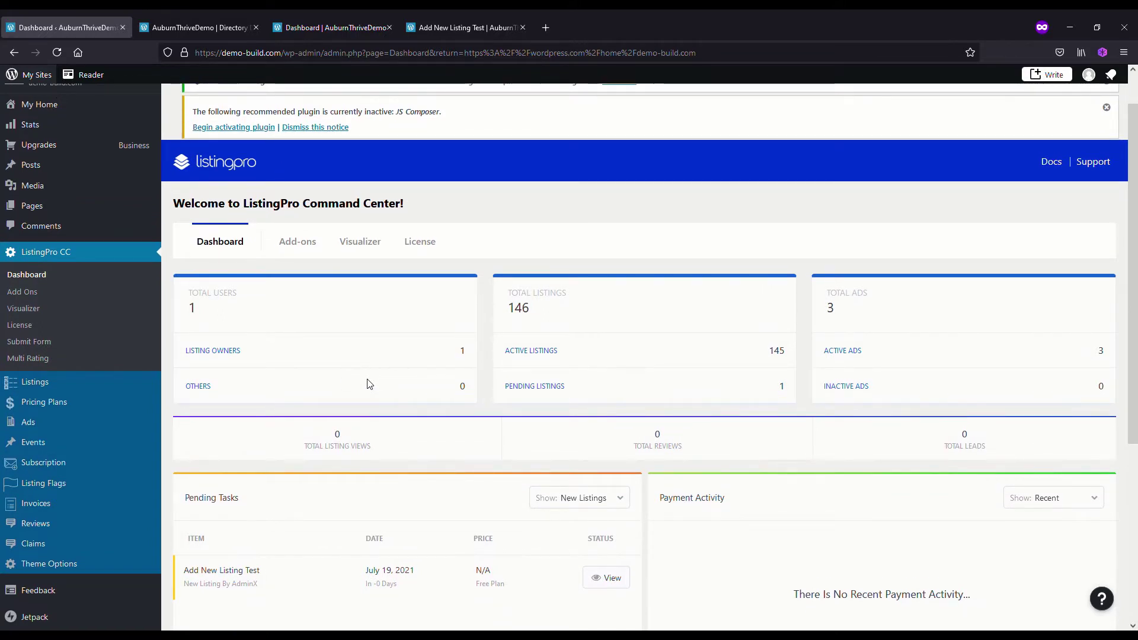
click(211, 30)
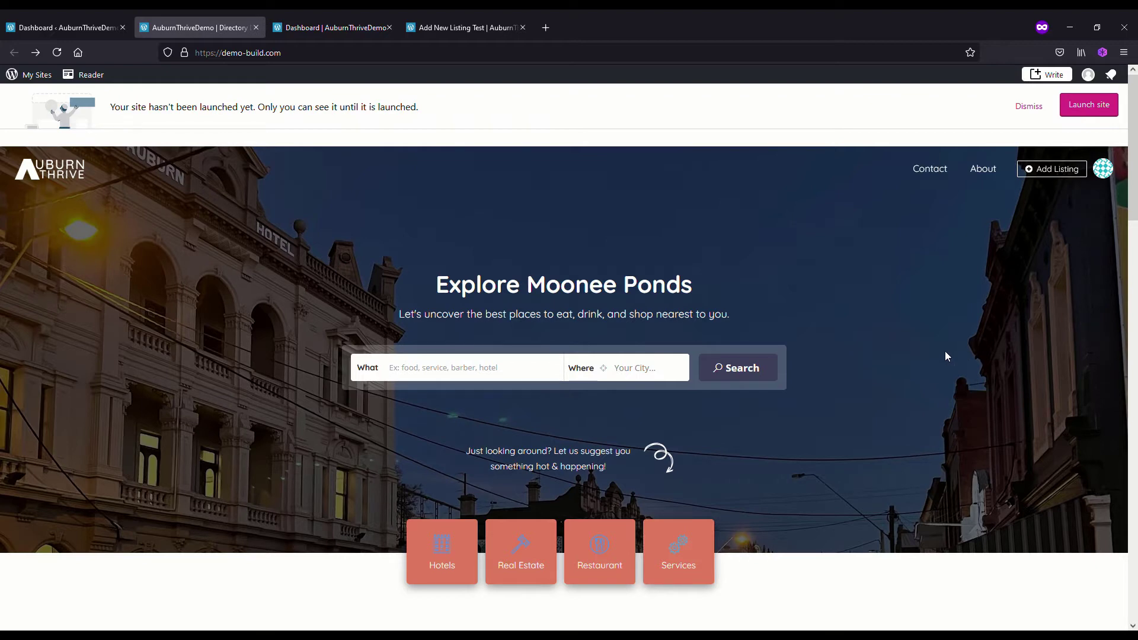
Start a new listing and choose the Free plan
click(1052, 172)
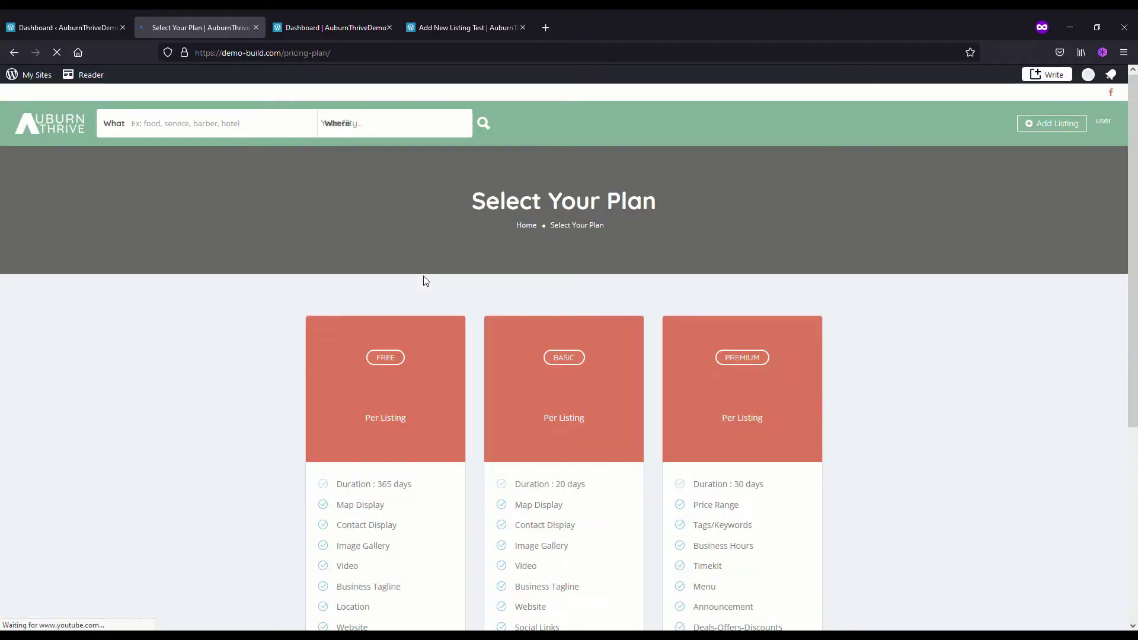
scroll(496, 453, down, 1)
scroll(496, 453, down, 2)
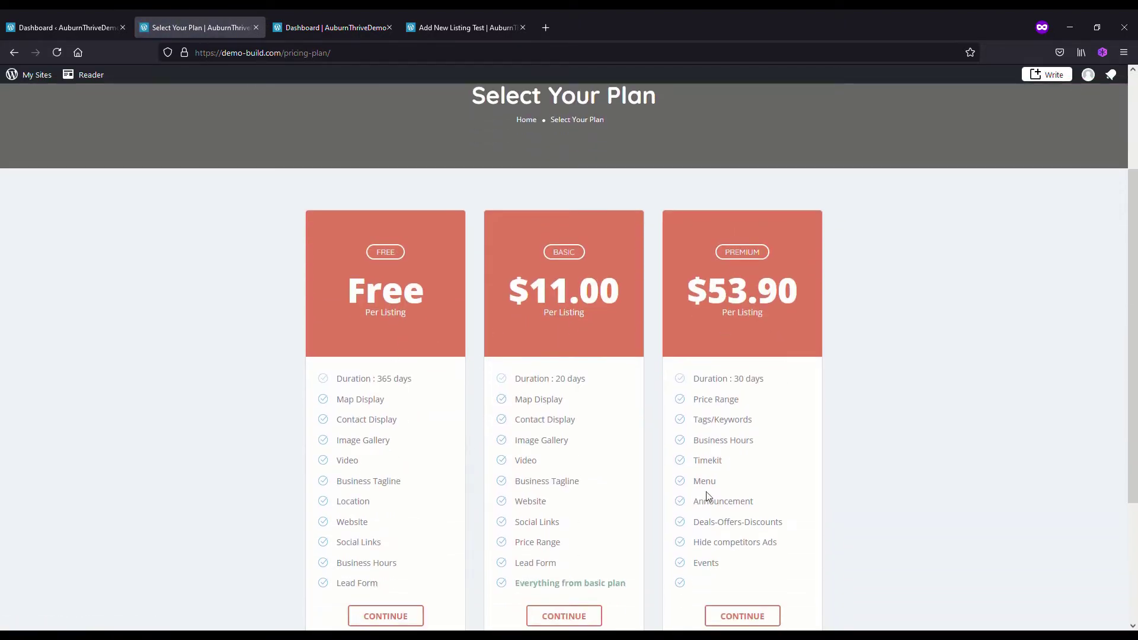
scroll(696, 457, down, 1)
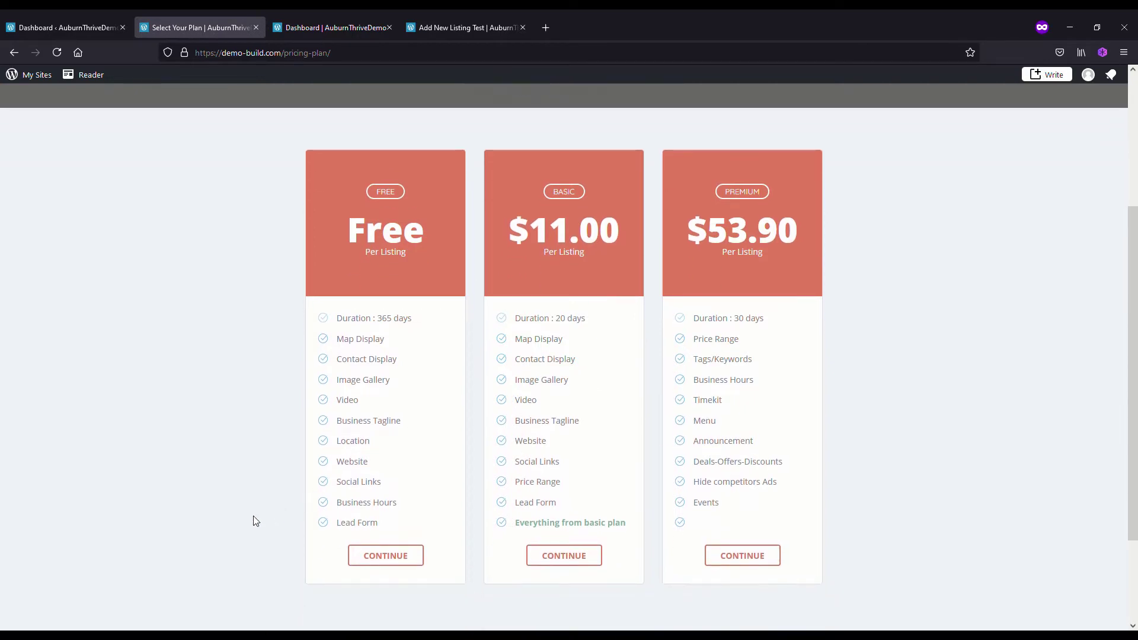
click(388, 556)
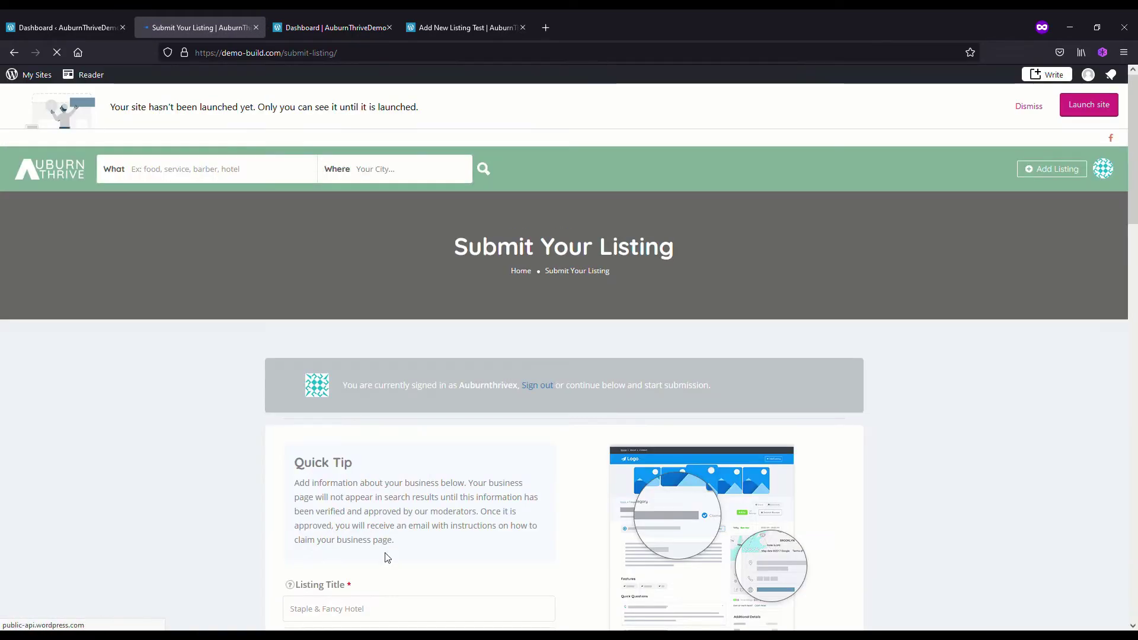
scroll(399, 547, down, 3)
scroll(546, 409, down, 2)
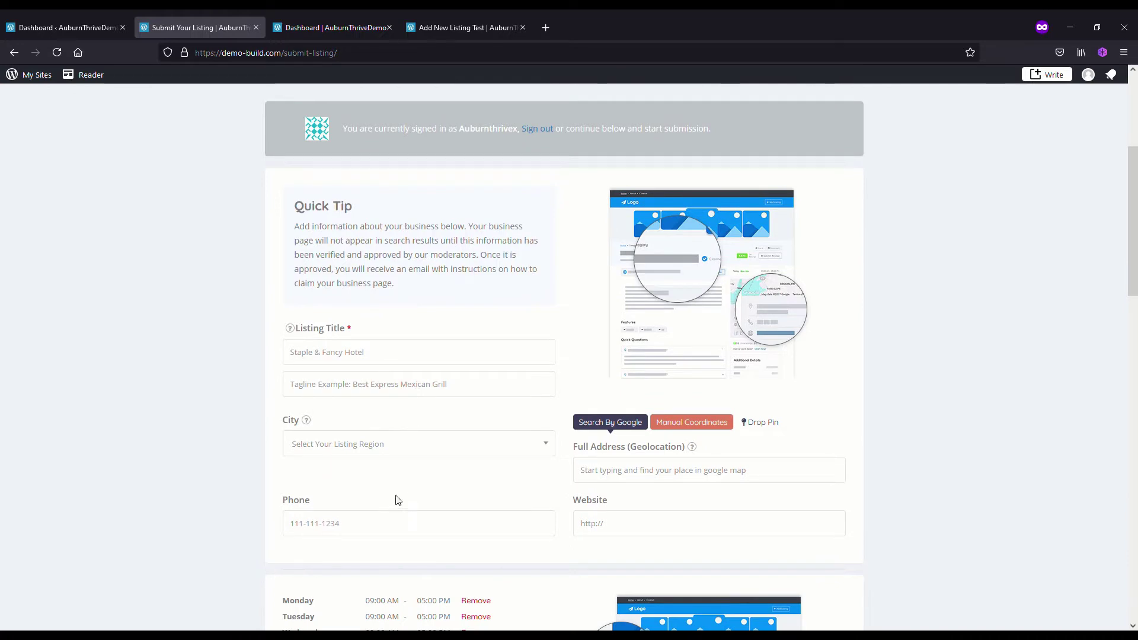
scroll(339, 505, down, 2)
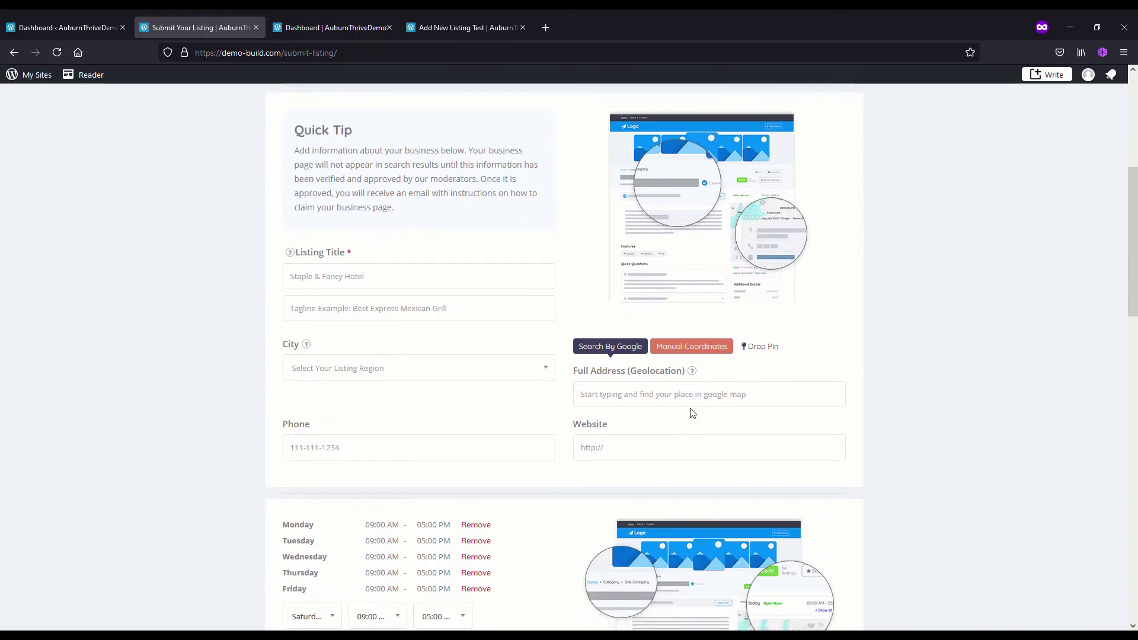
click(659, 403)
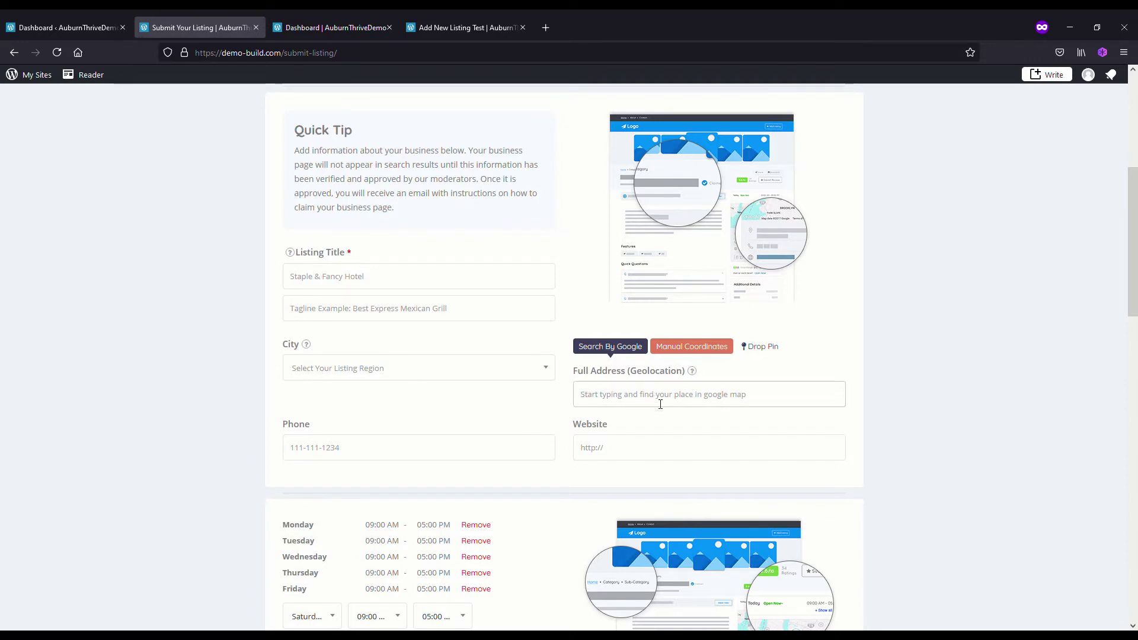
text(114 )
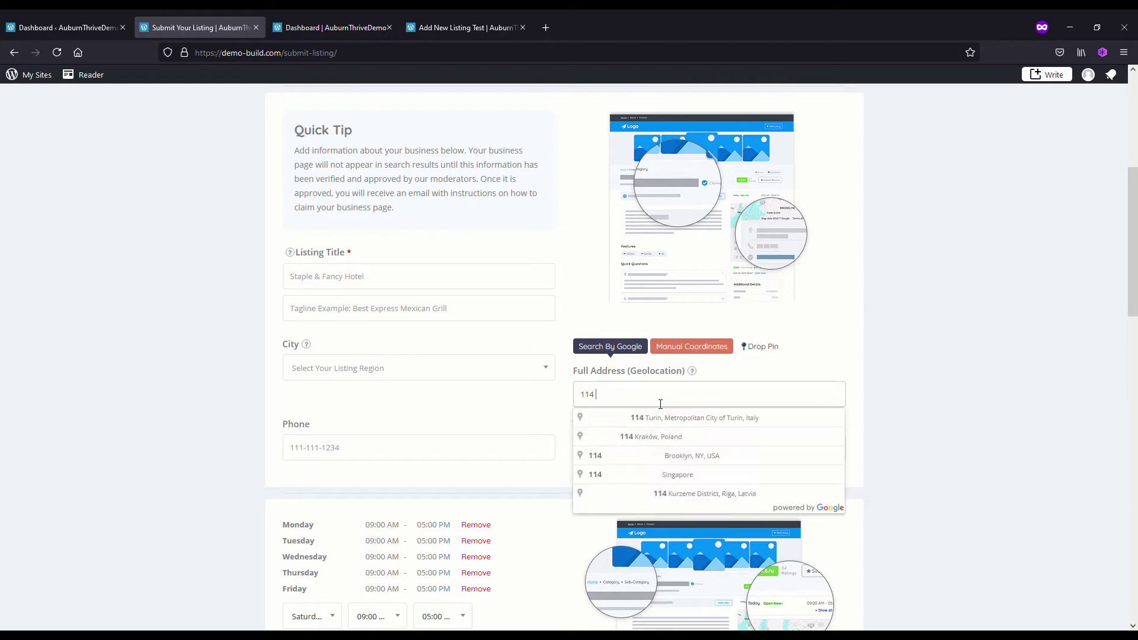
text(aubu)
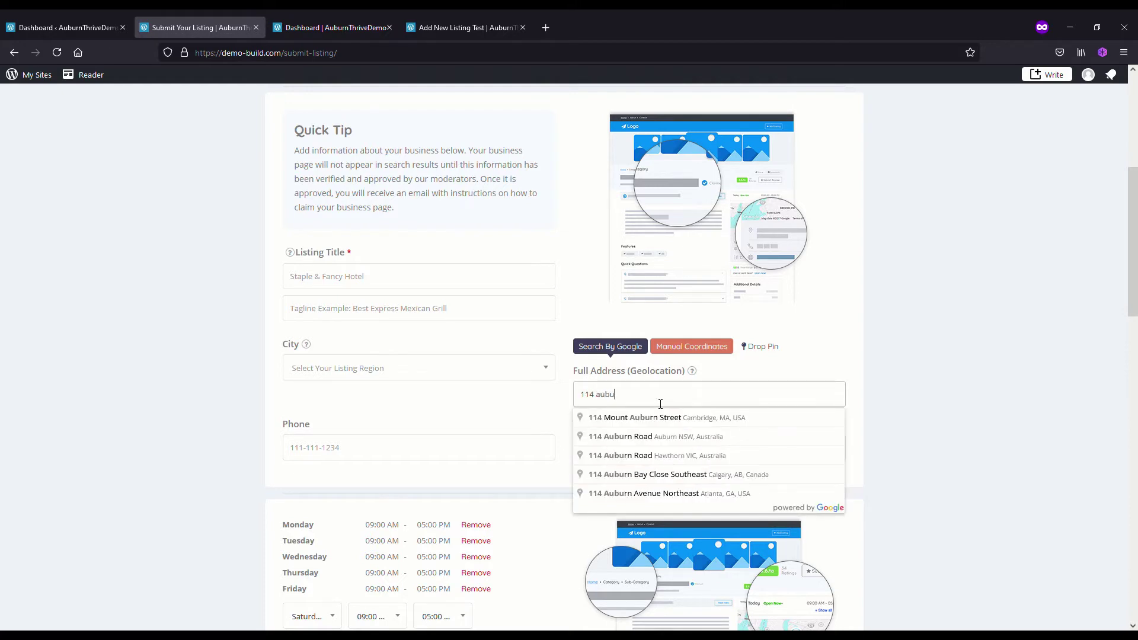
click(656, 458)
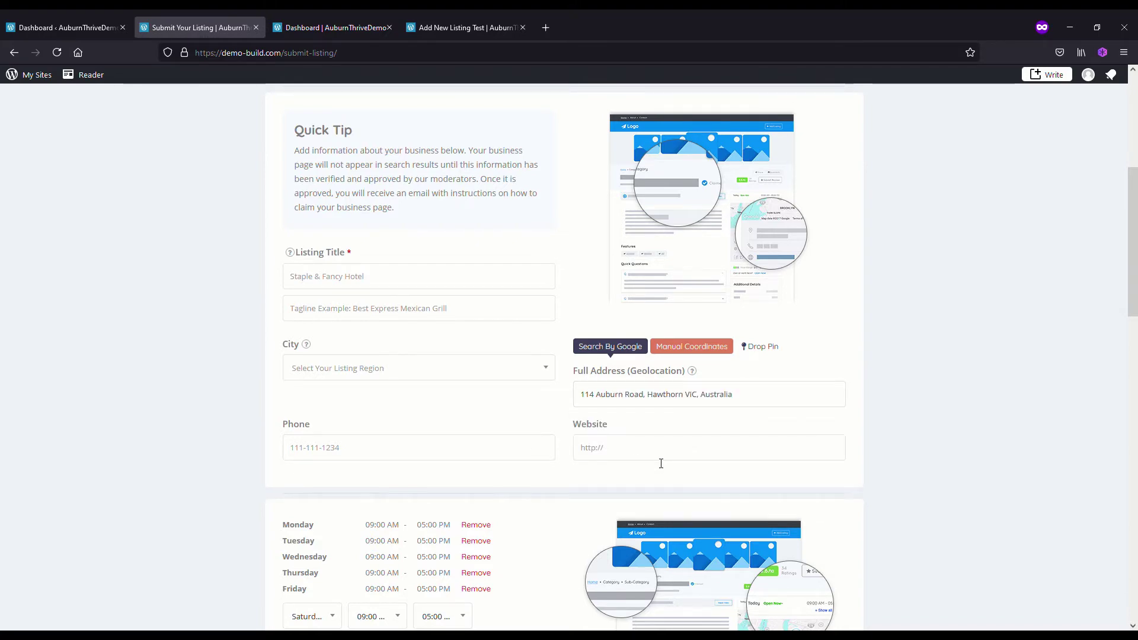
scroll(661, 464, down, 3)
scroll(658, 463, down, 5)
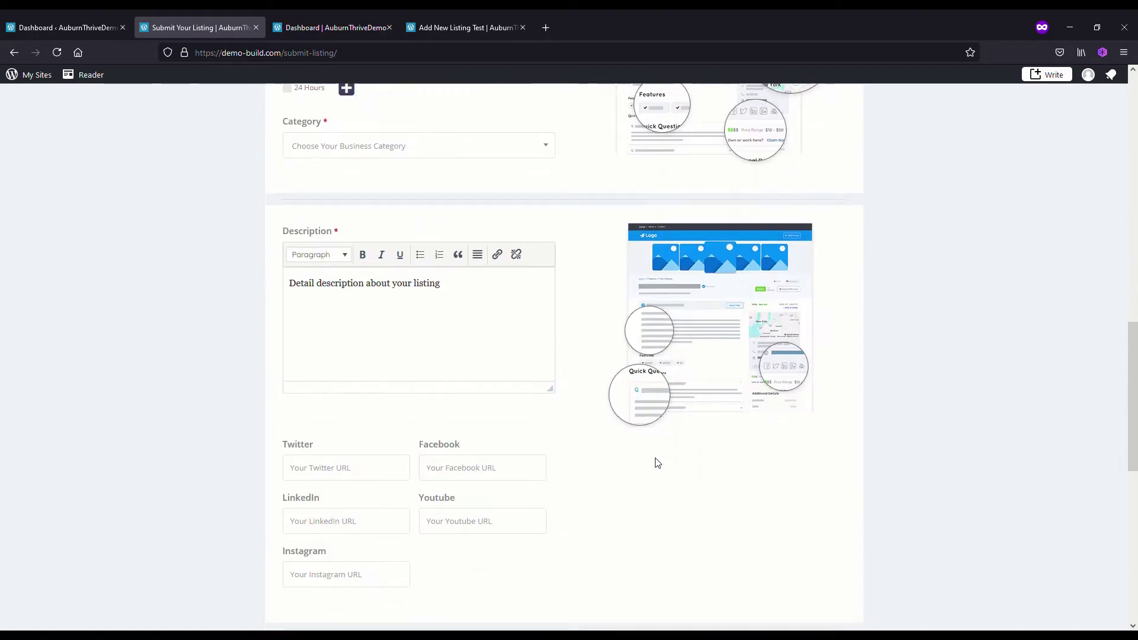
scroll(655, 459, up, 10)
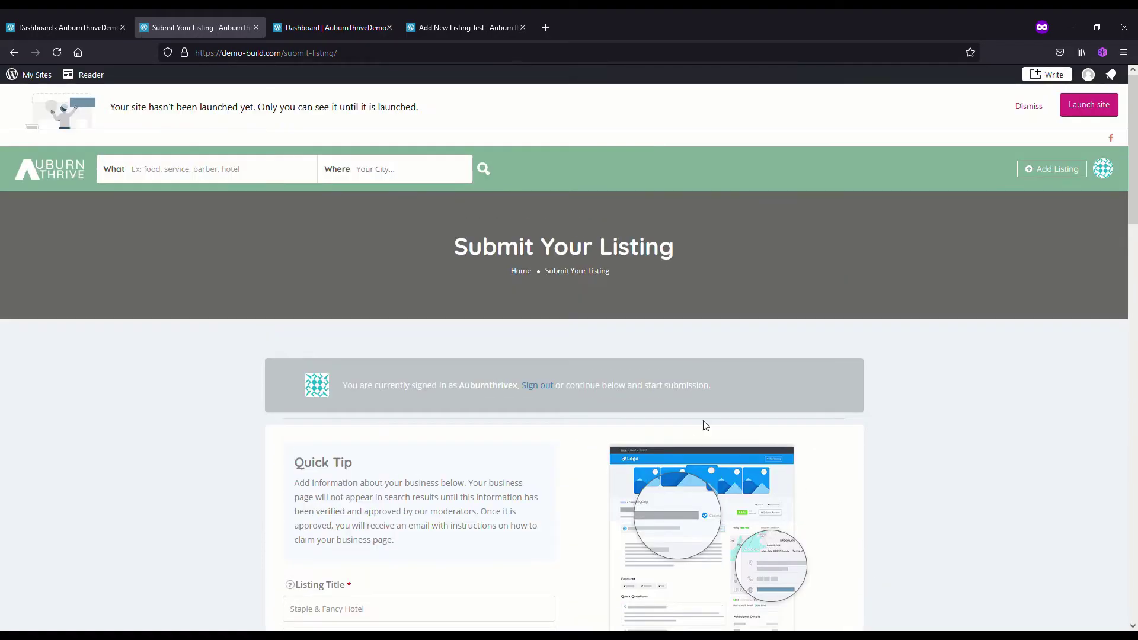
scroll(853, 462, down, 15)
scroll(835, 461, up, 1)
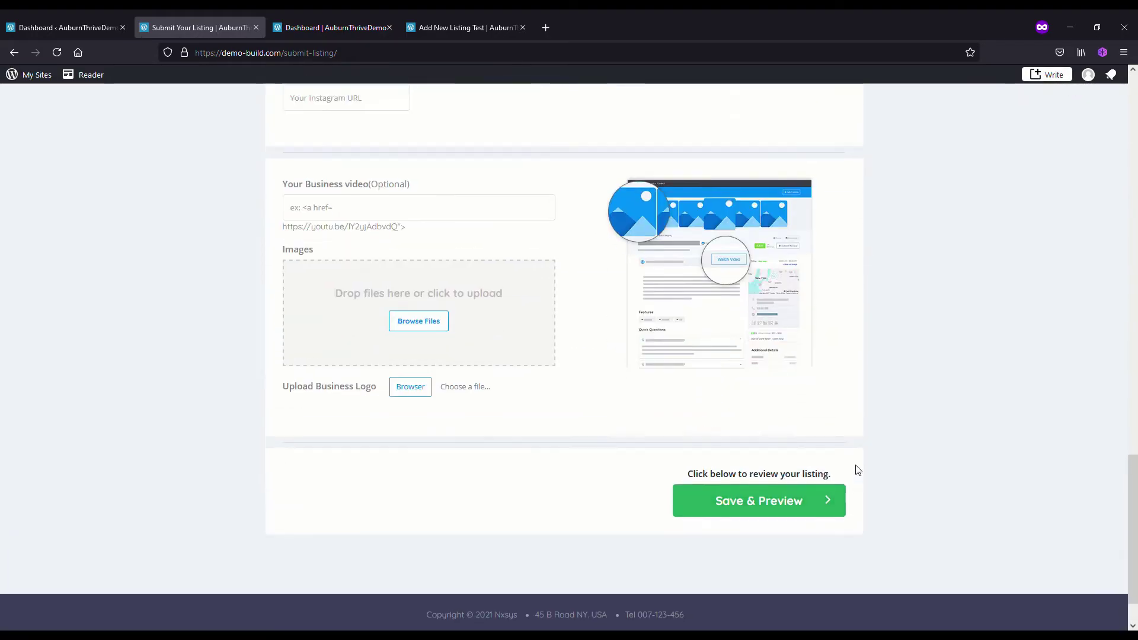
scroll(857, 468, up, 9)
scroll(701, 385, up, 5)
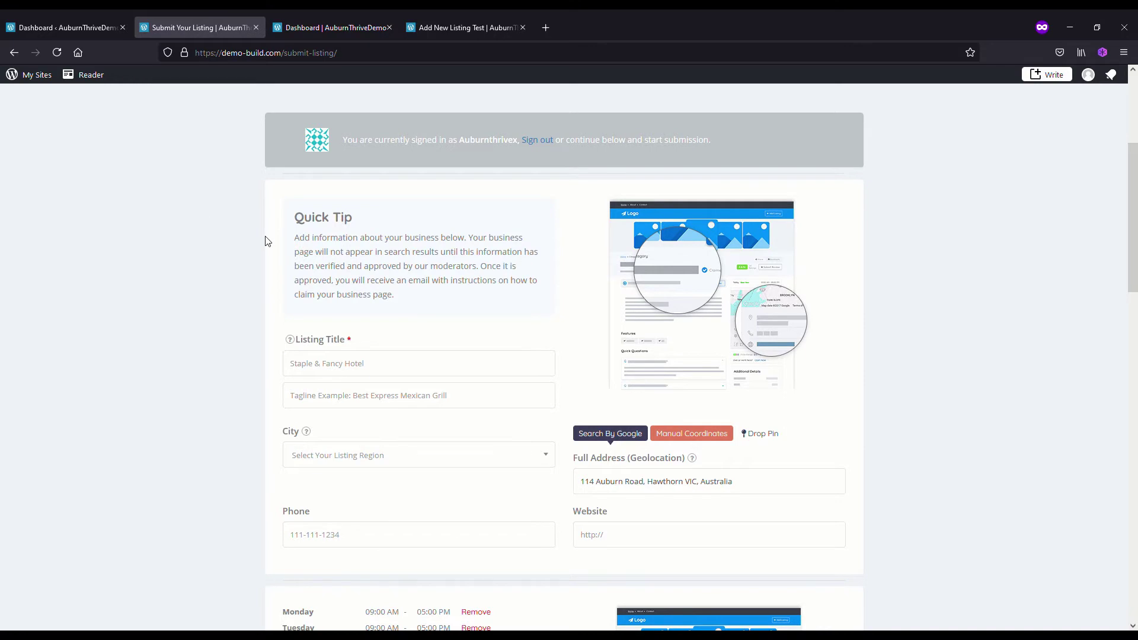
Switch Pending Tasks to Claim Requests, then back to New Listings showing Add New Listing Test
click(56, 27)
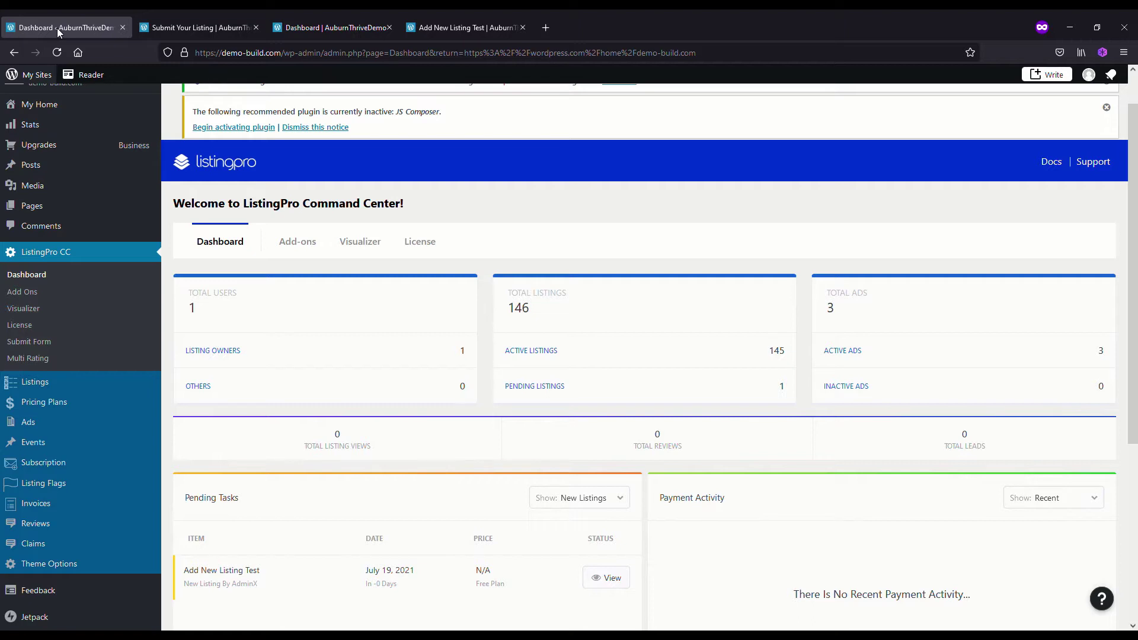
scroll(464, 320, down, 3)
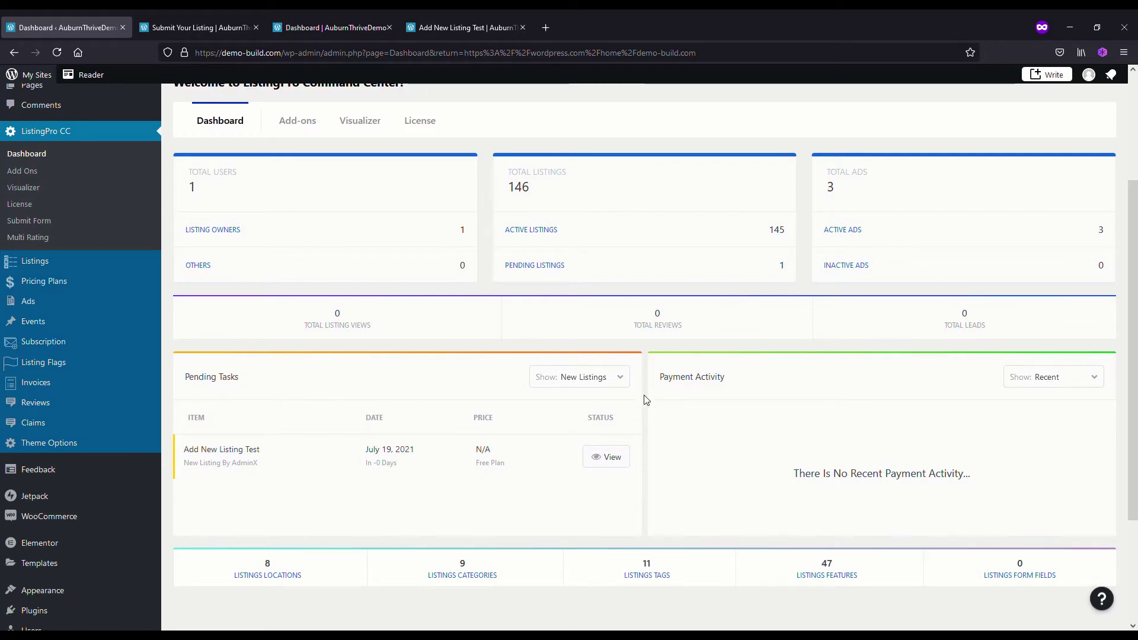
click(619, 377)
click(576, 428)
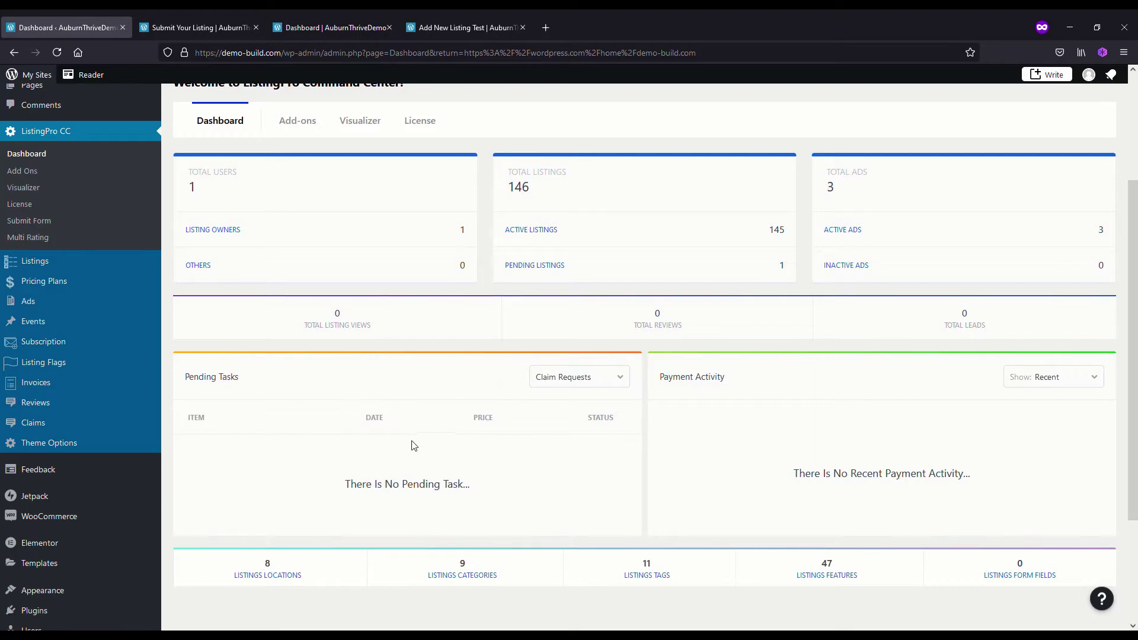
click(620, 382)
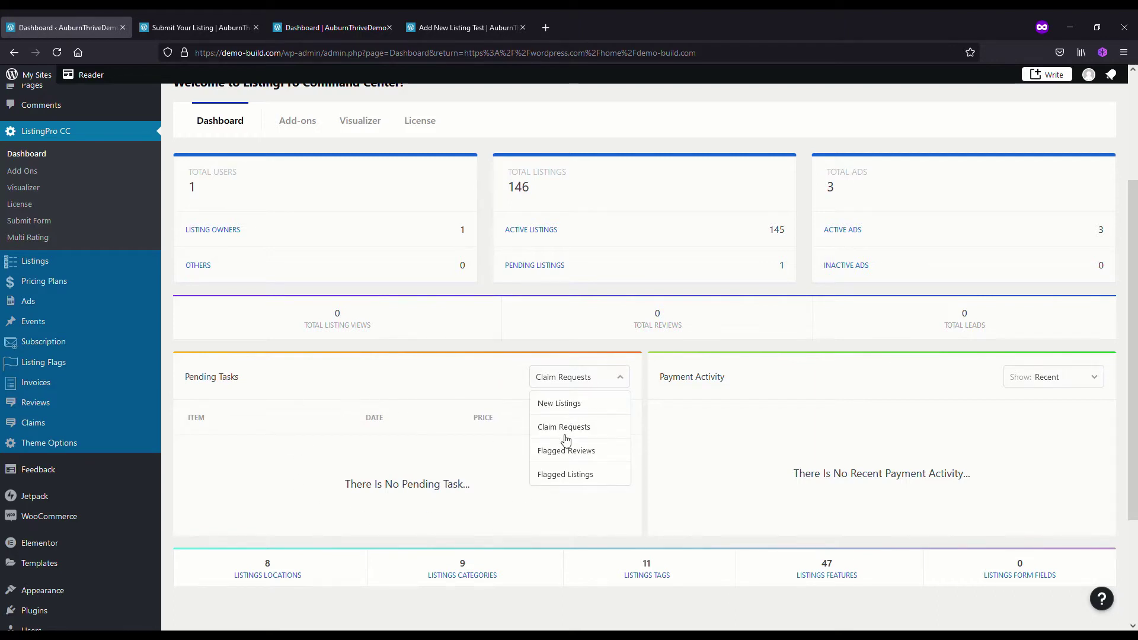
click(563, 403)
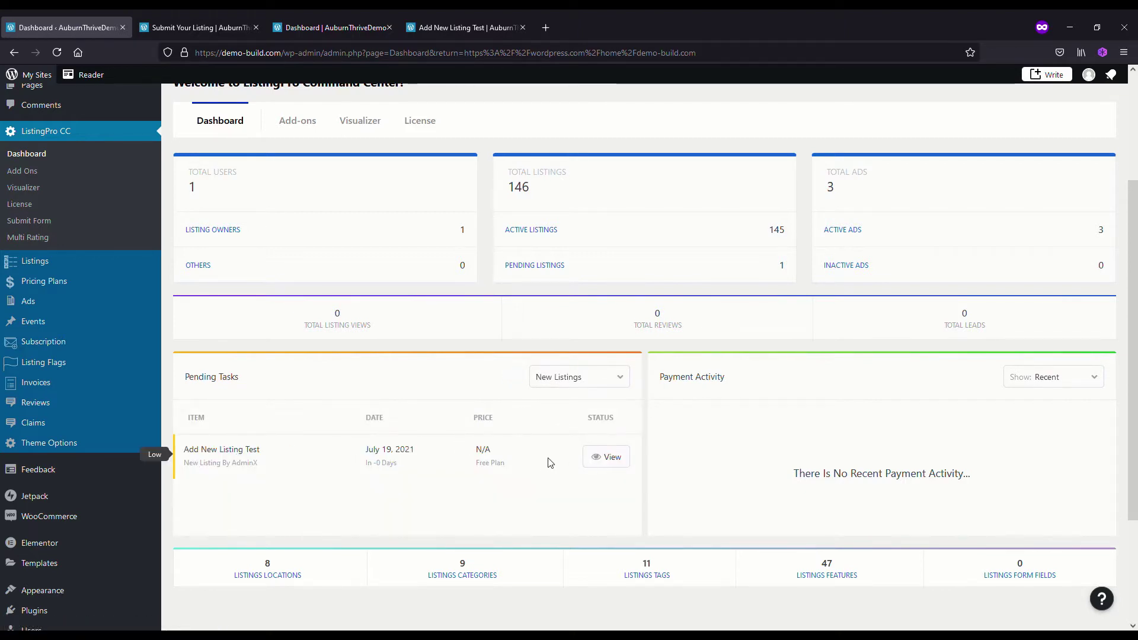
Set Add New Listing Test's Verify Listing to Claimed and publish the listing
click(612, 460)
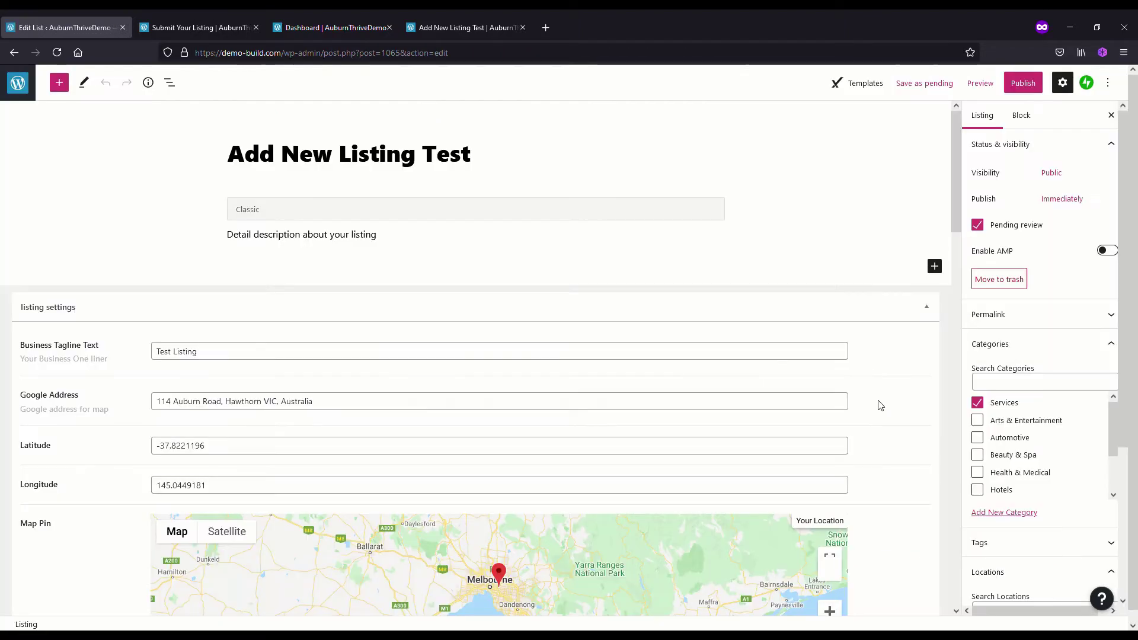
scroll(880, 405, down, 3)
scroll(880, 405, down, 10)
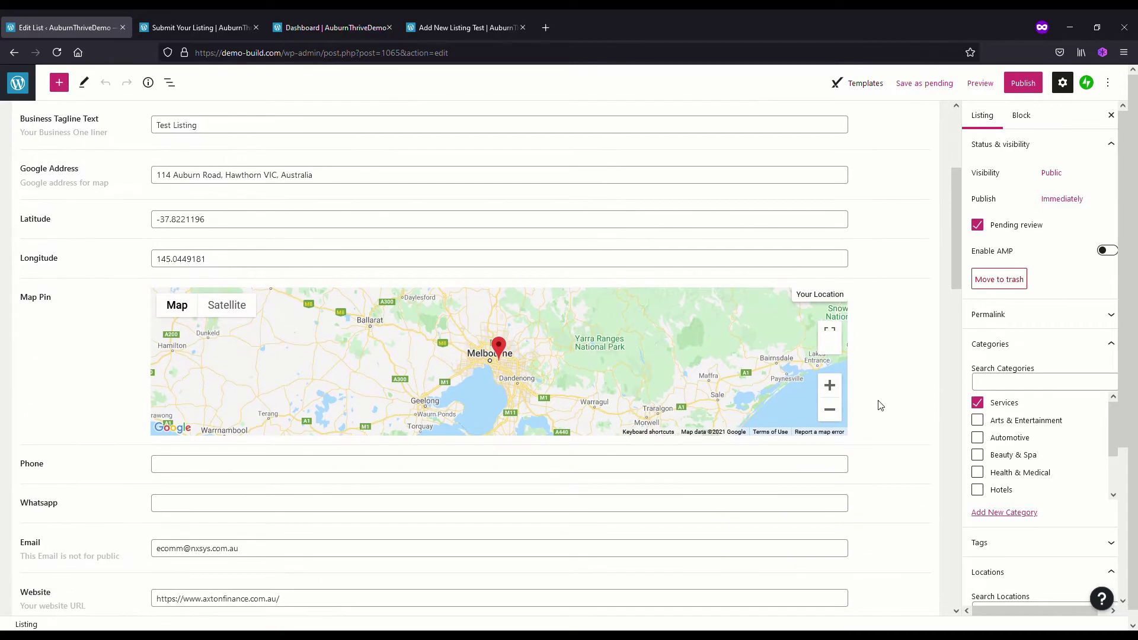
scroll(881, 405, down, 10)
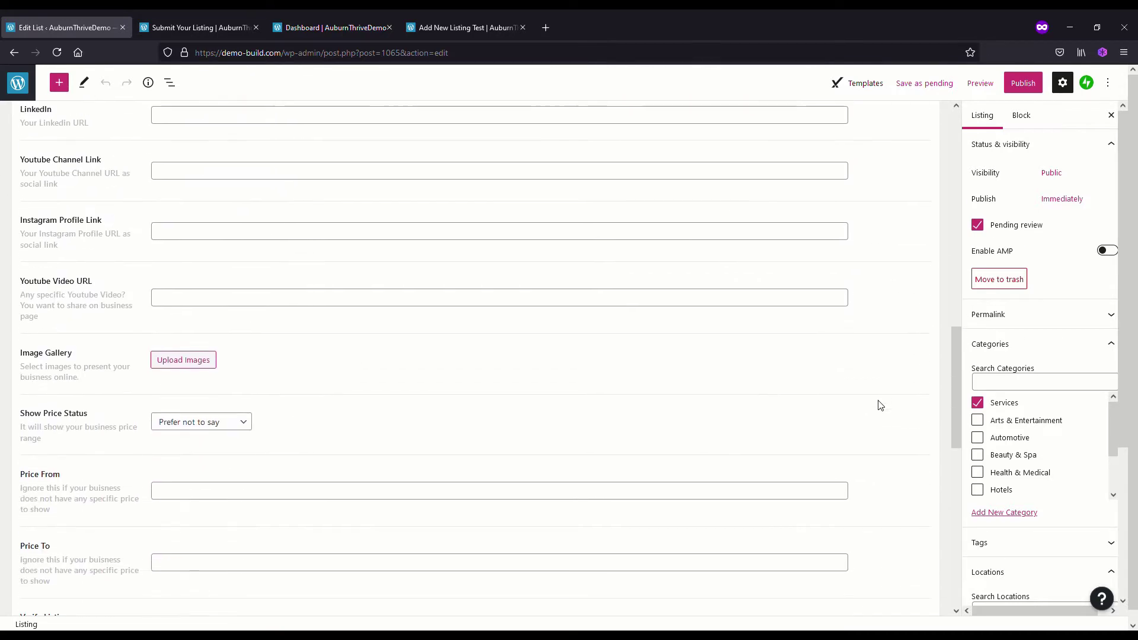
click(214, 364)
click(180, 399)
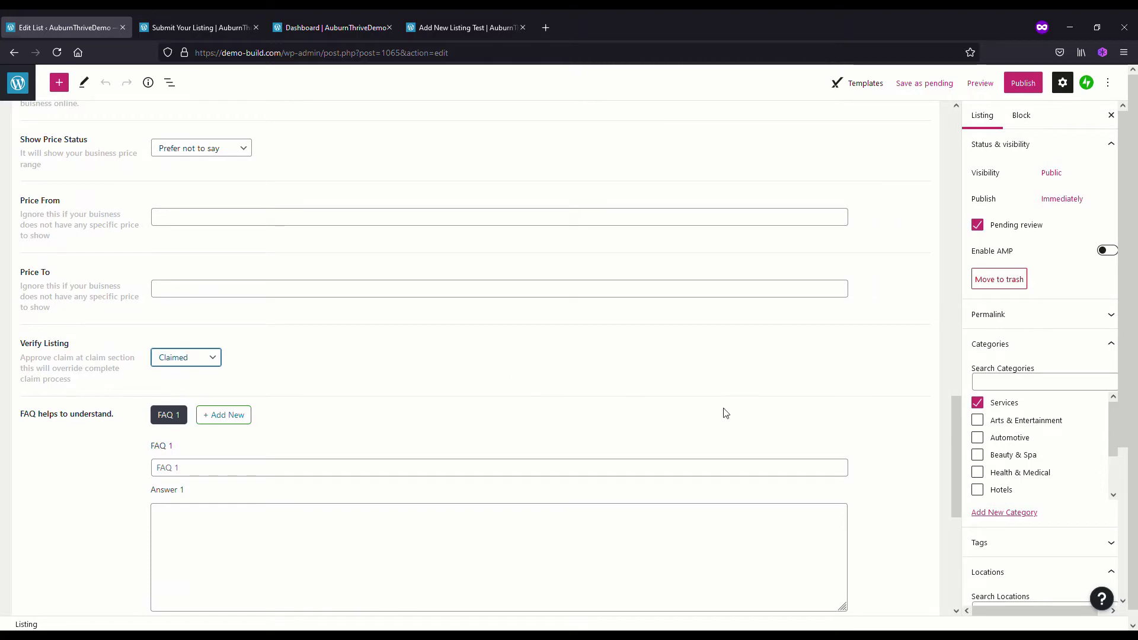
drag(956, 432, 950, 126)
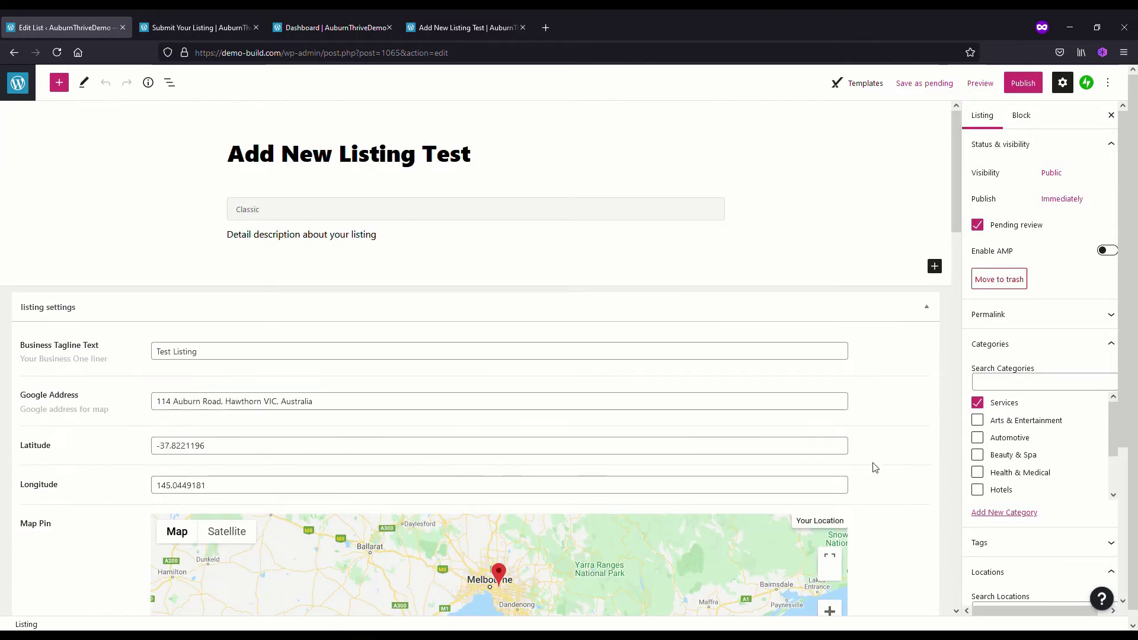
click(1027, 83)
click(1010, 84)
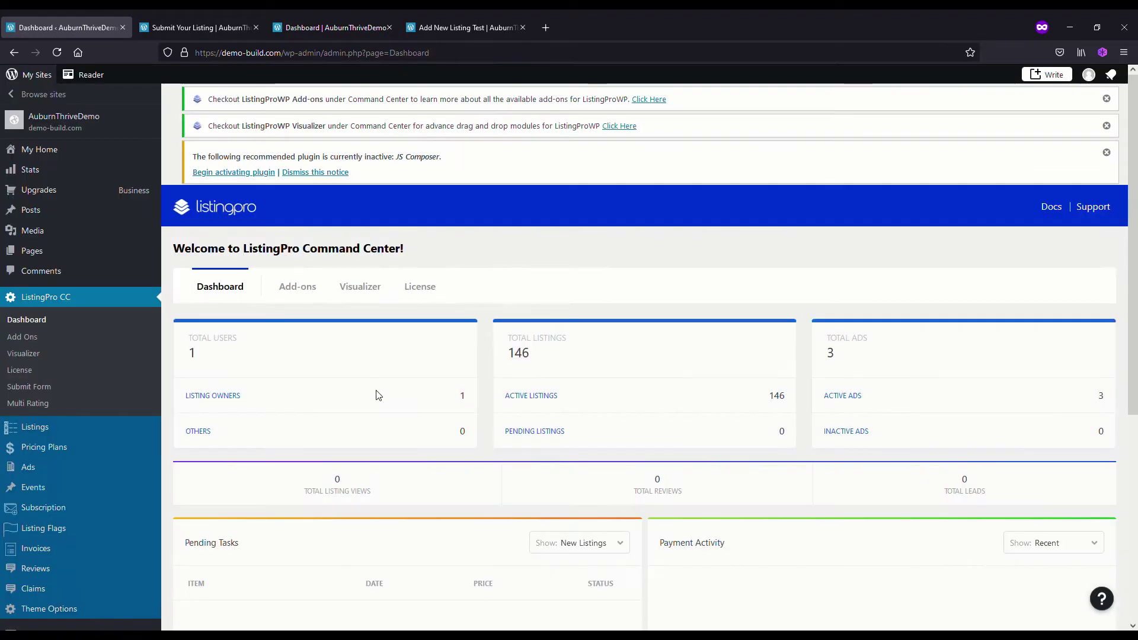
Change the Pending Tasks Show filter from New Listings to Claim Requests
scroll(380, 405, down, 2)
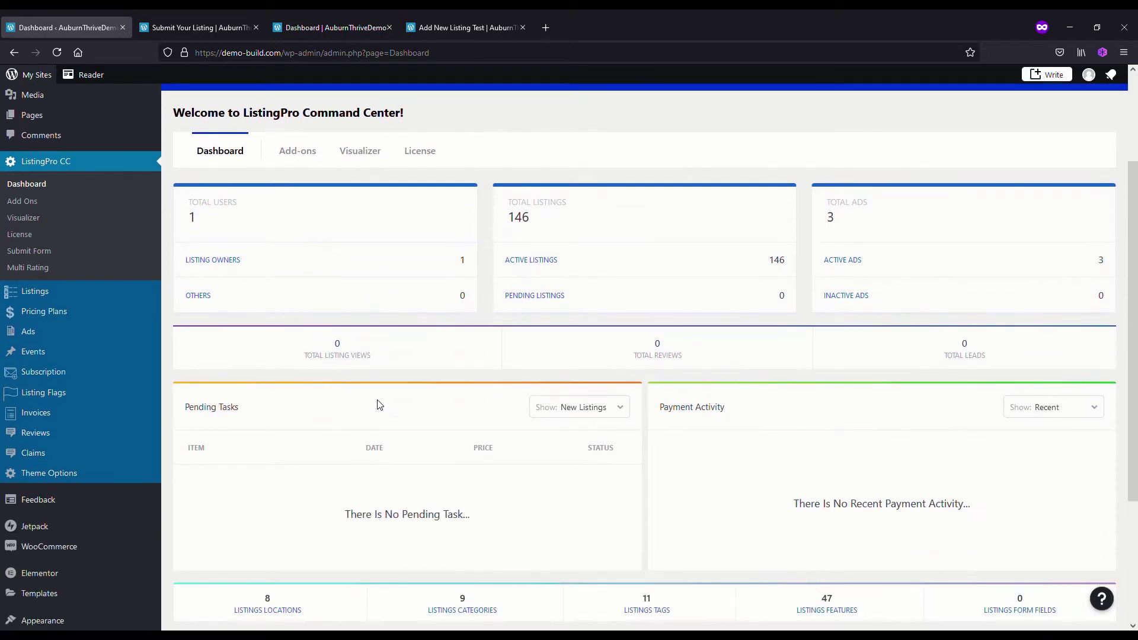
click(619, 415)
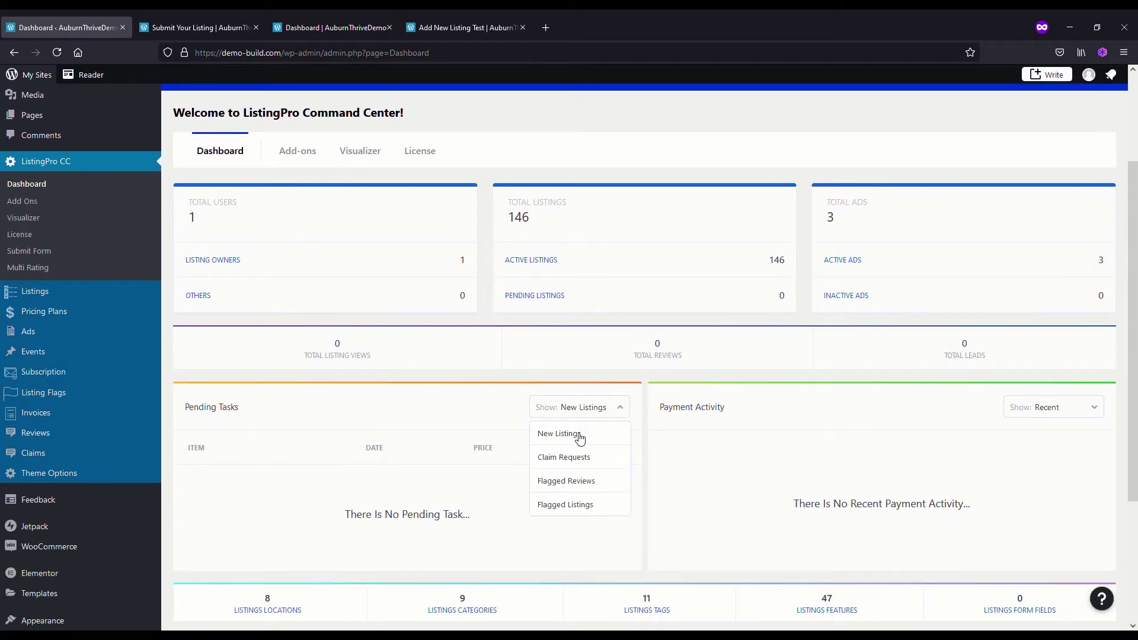
click(579, 437)
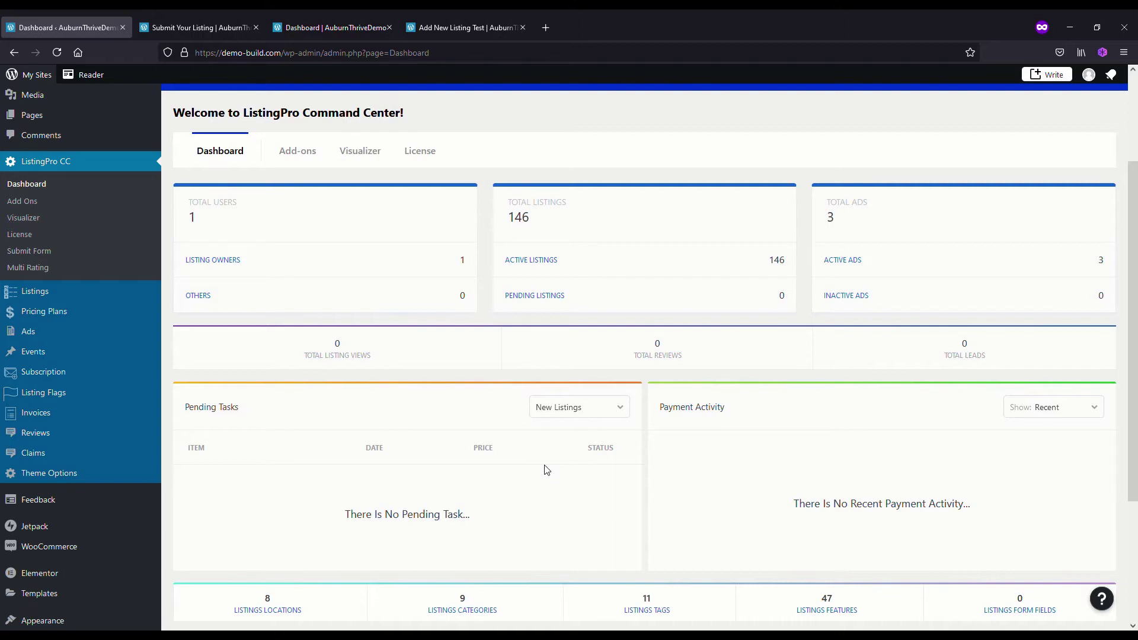
click(620, 414)
click(577, 462)
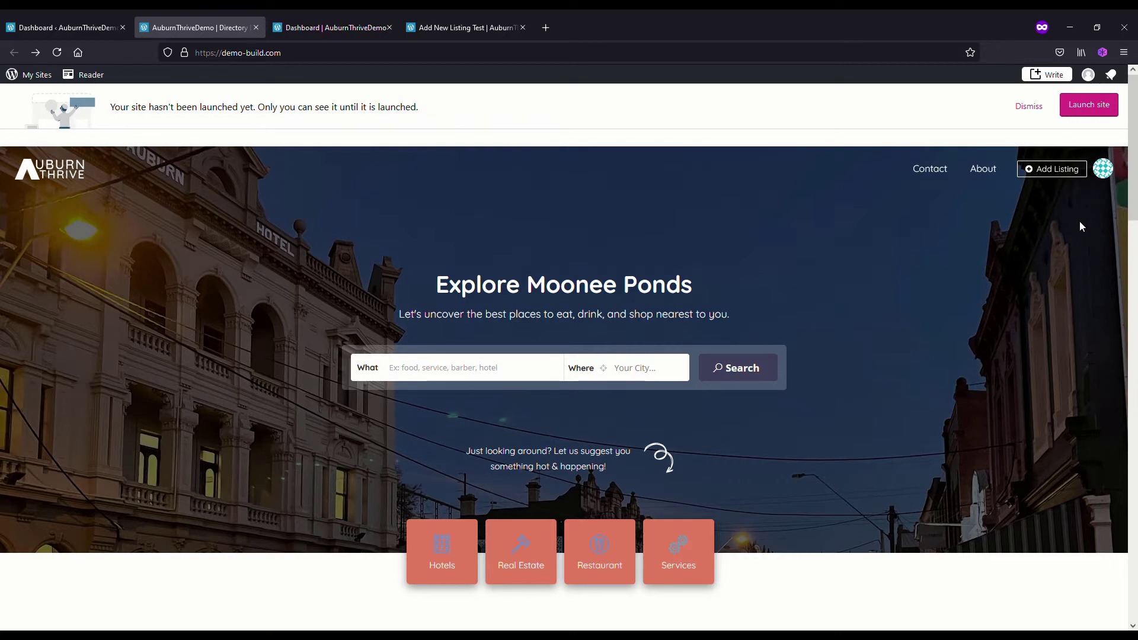
Go to the front-end ListingPro user dashboard via the profile avatar
click(1101, 171)
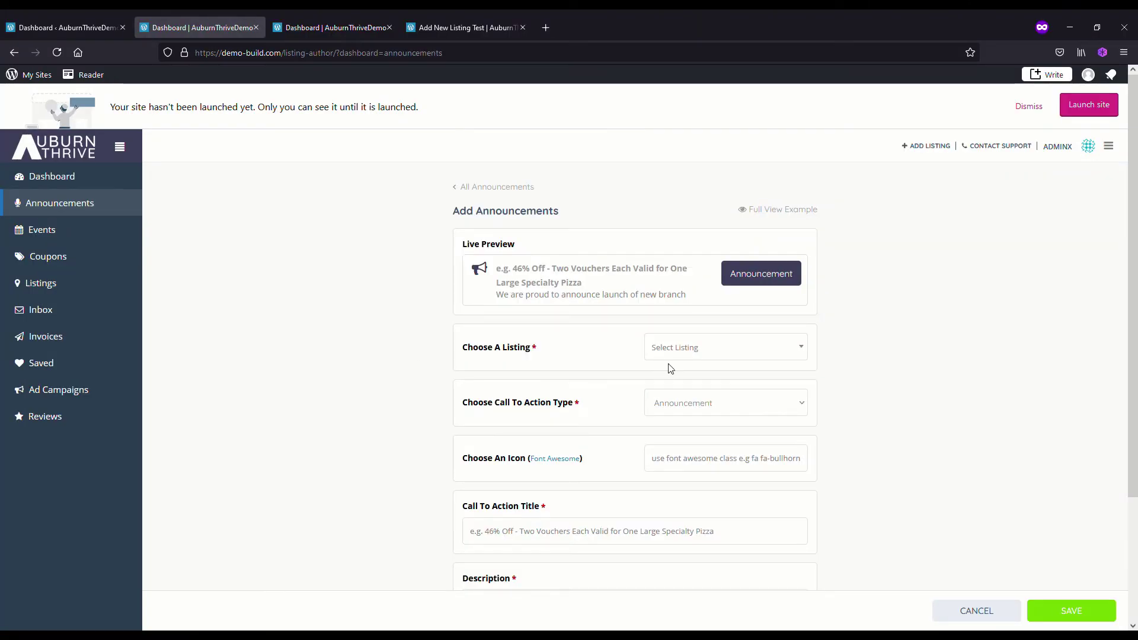
Attach the new announcement to the Tinto listing
click(806, 351)
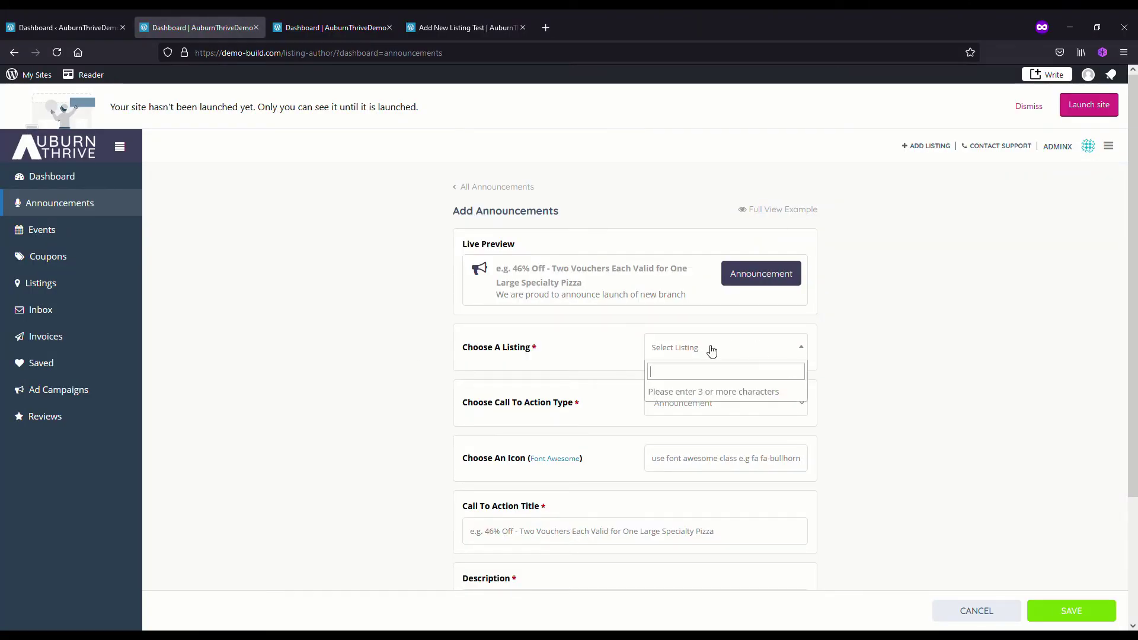
text(tini)
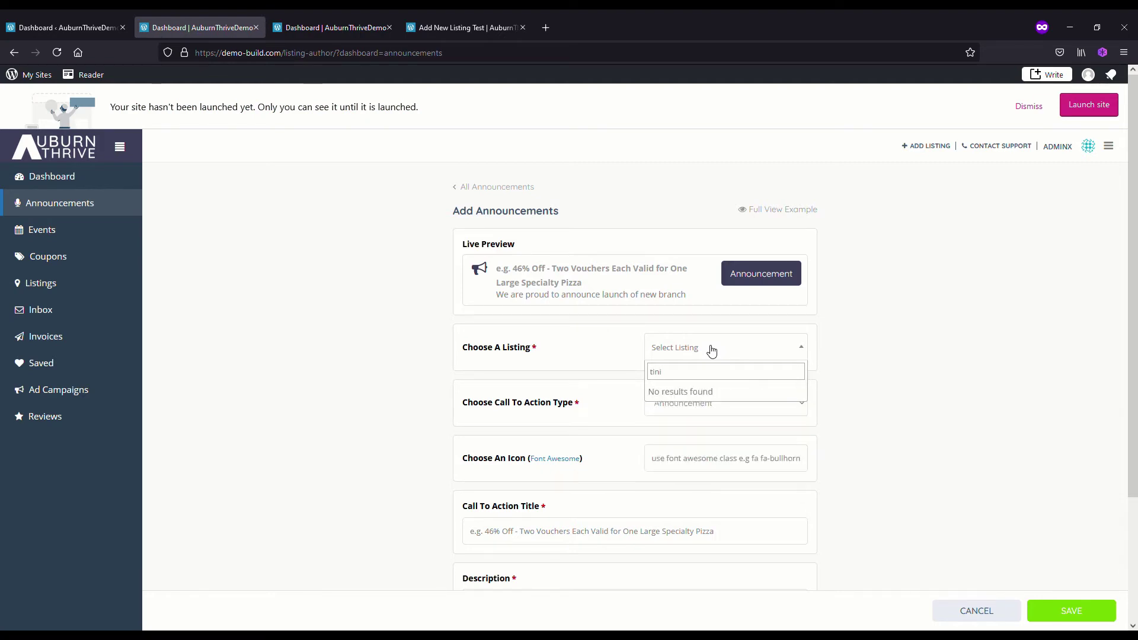
key(BackSpace)
click(674, 413)
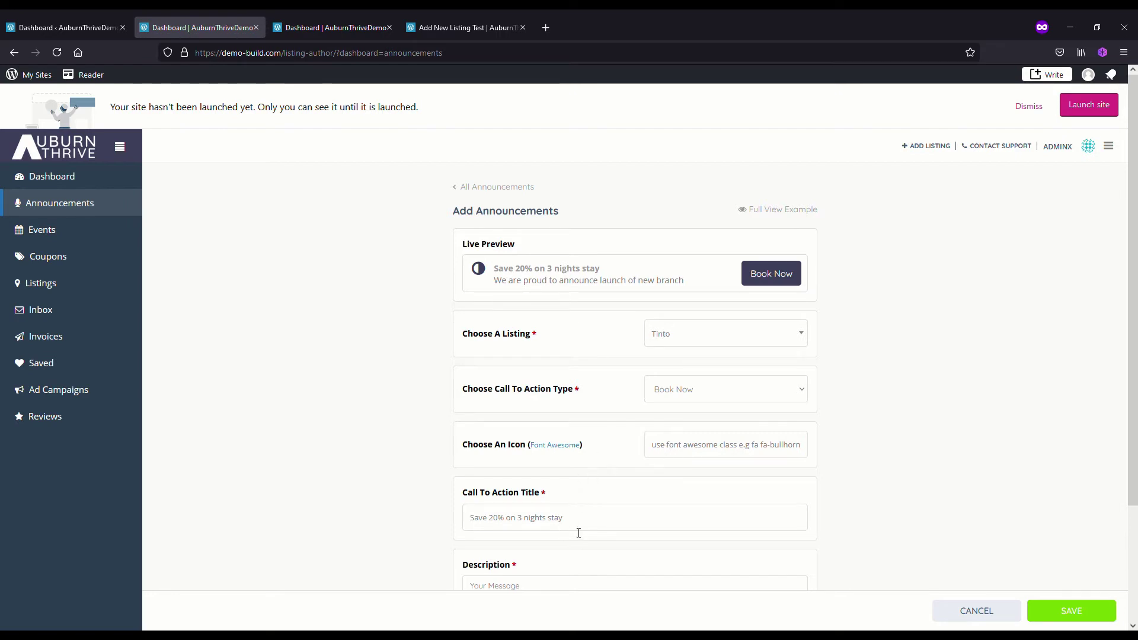
Title the announcement '20% Tuesdays' and describe it as a 20% discount on Tuesday
drag(604, 524, 360, 509)
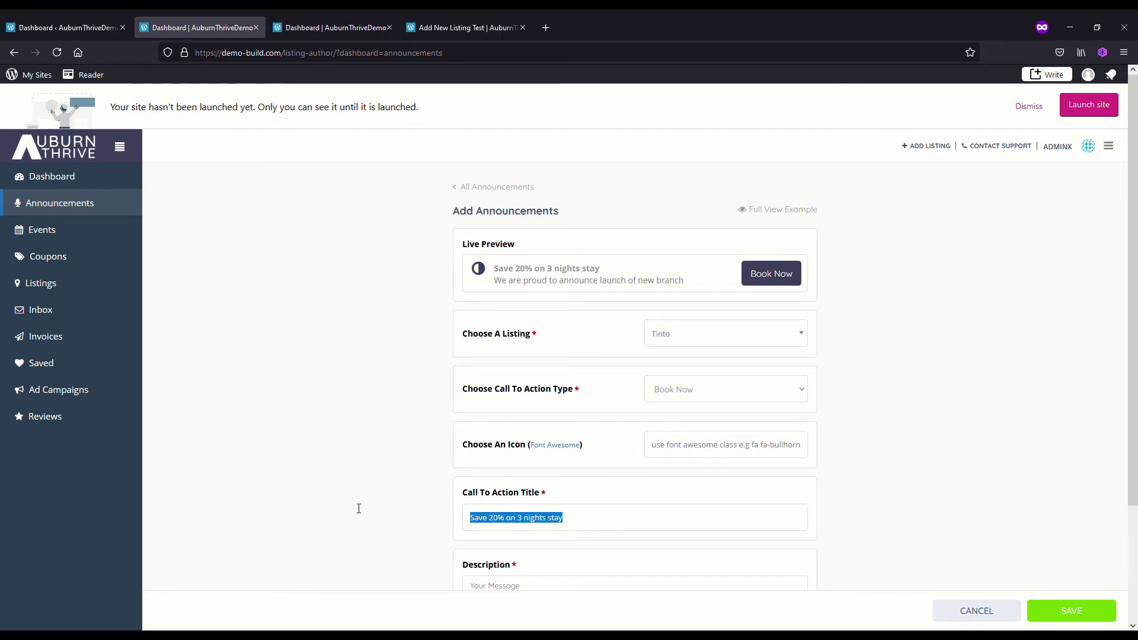
text(20)
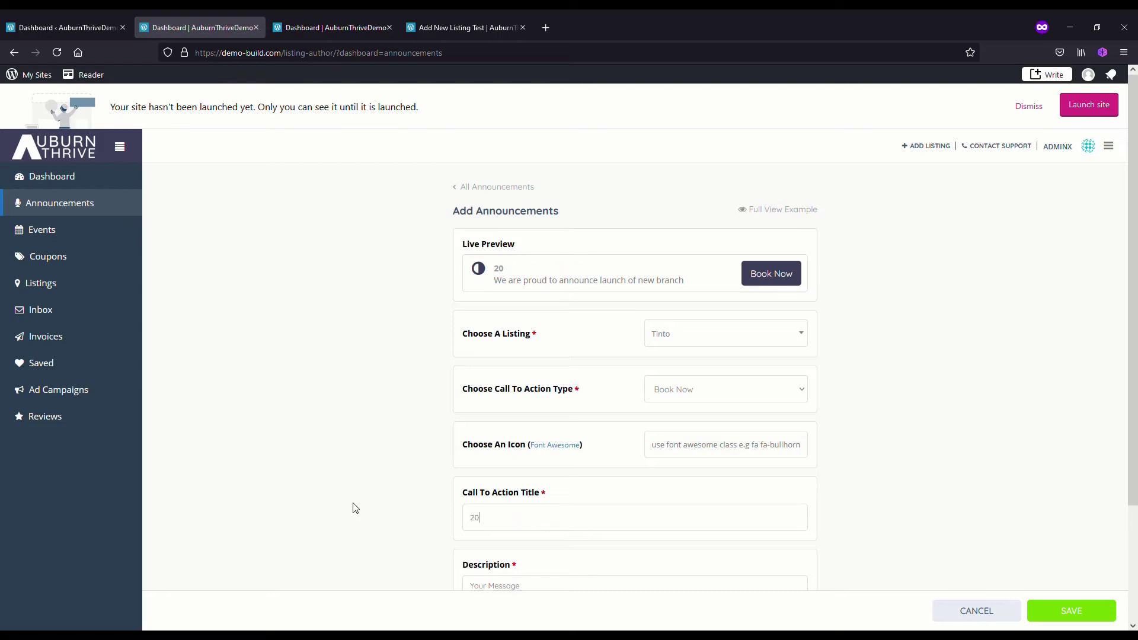
text(% Tuesdays)
scroll(587, 518, down, 2)
click(550, 516)
text(Book new fo)
key(BackSpace)
key(BackSpace)
text(ow for )
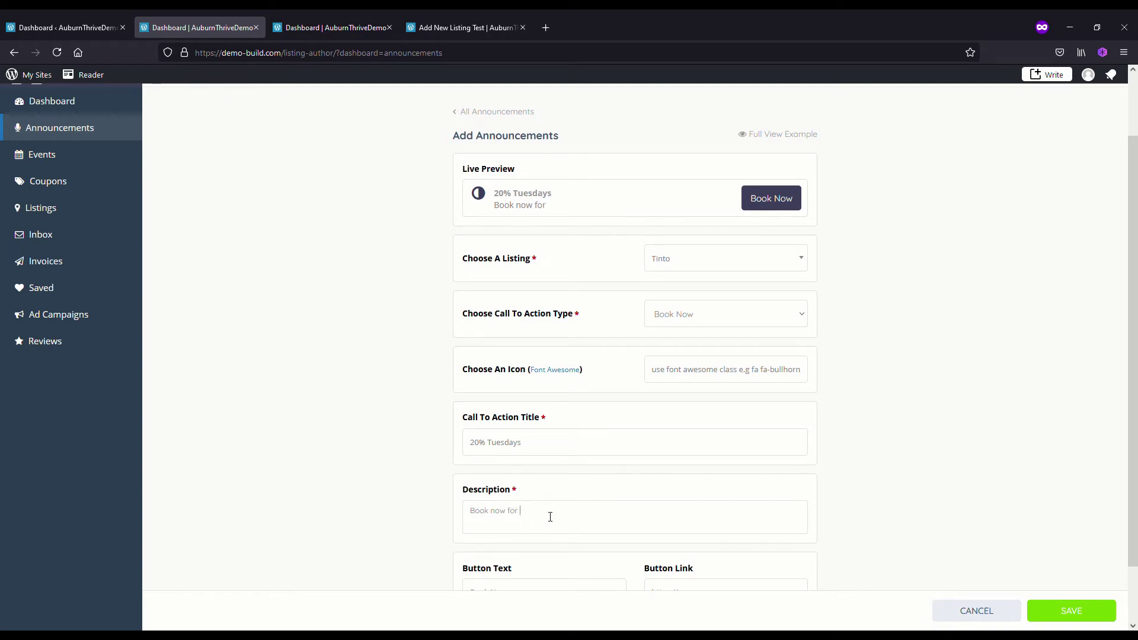
text(20% discount of)
text( Tuesday)
scroll(569, 516, down, 2)
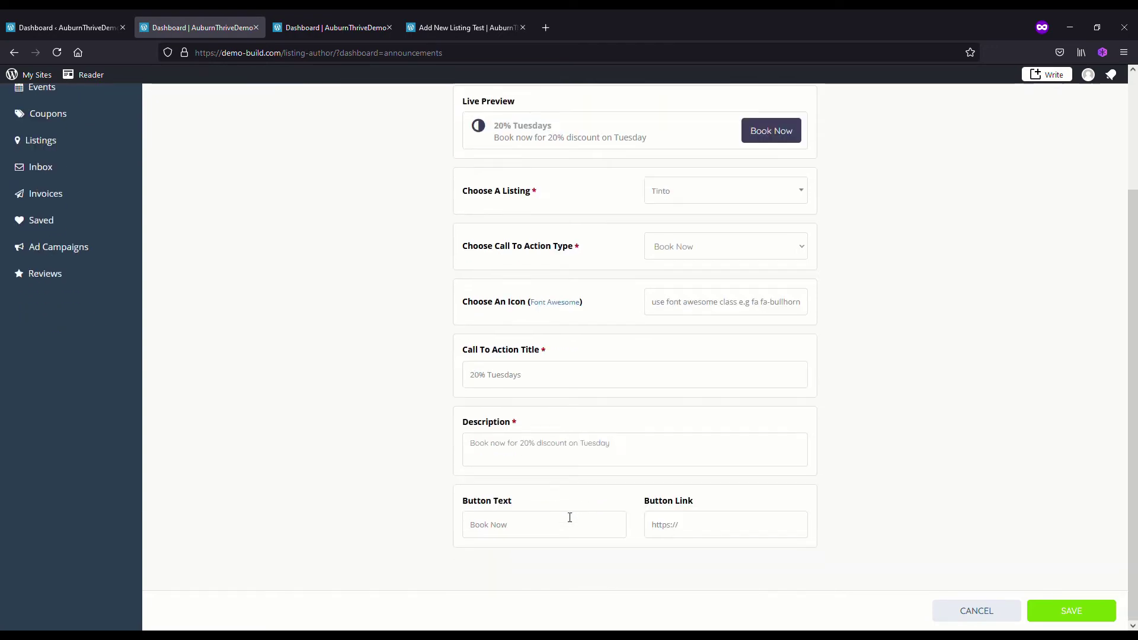
Save the announcement, then search 'tinto' and check it appears on Tinto's listing page
click(1083, 617)
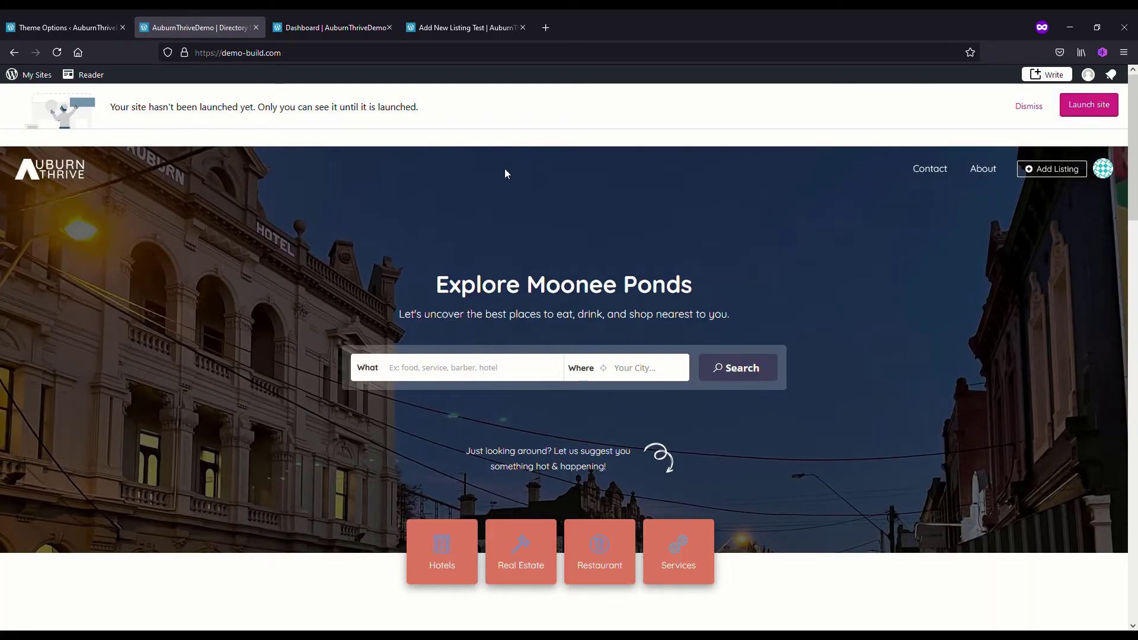
click(438, 369)
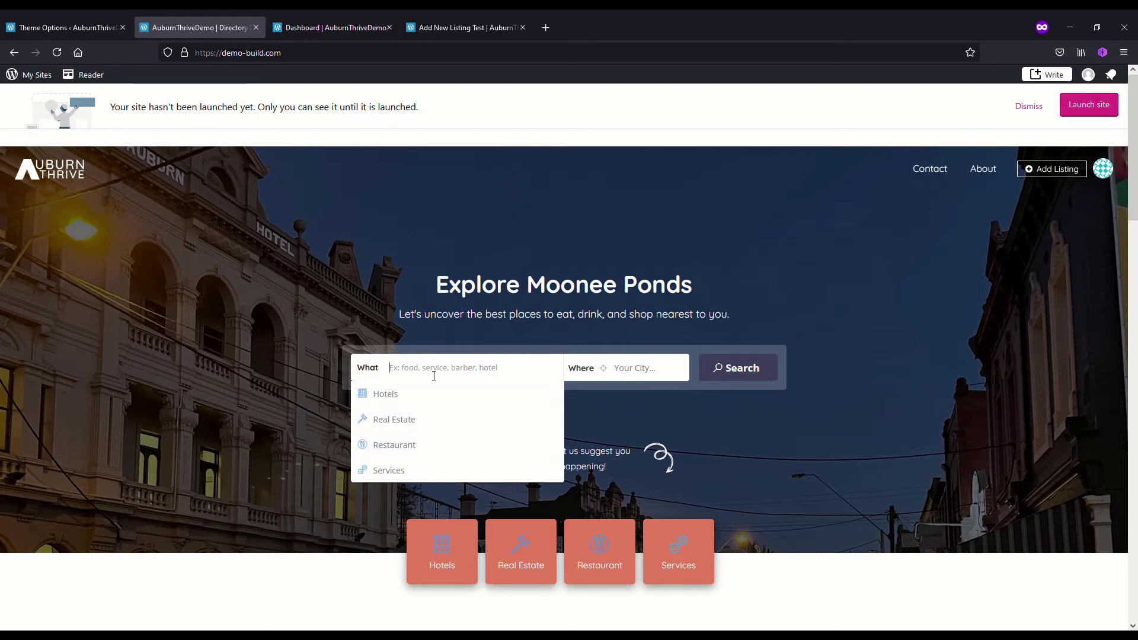
text(tinto)
key(Return)
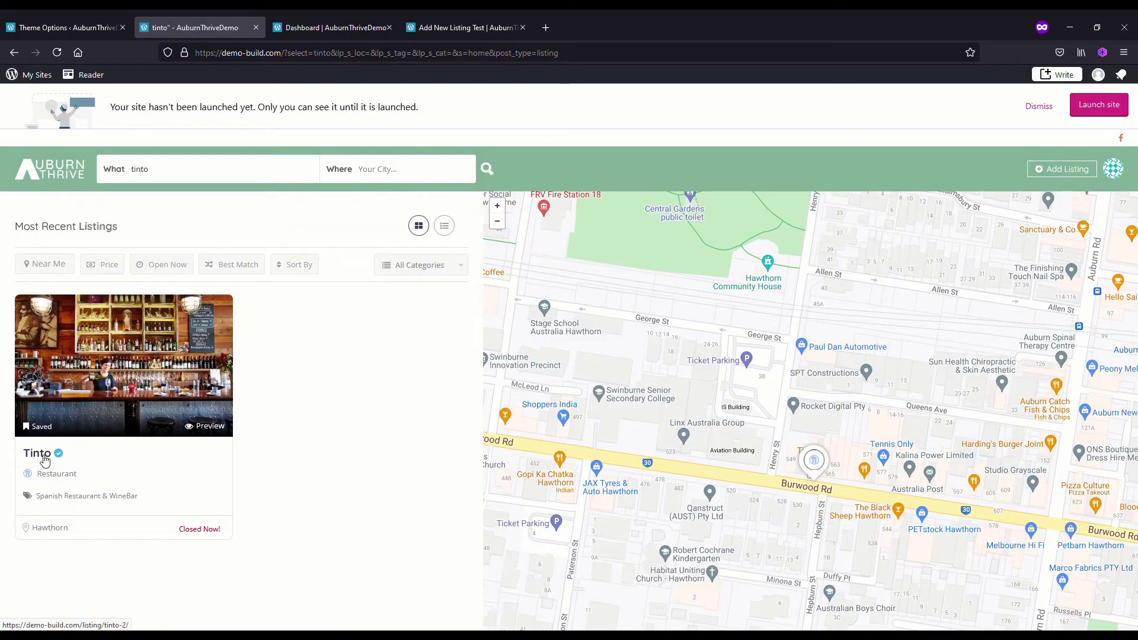
click(41, 450)
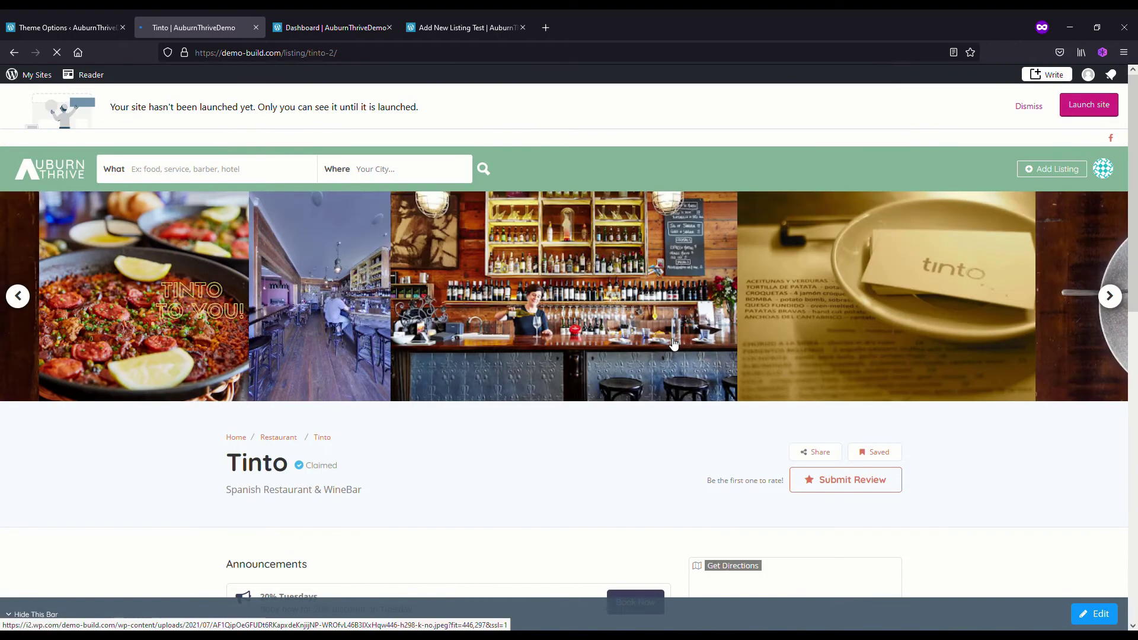
scroll(655, 394, down, 3)
scroll(607, 361, down, 2)
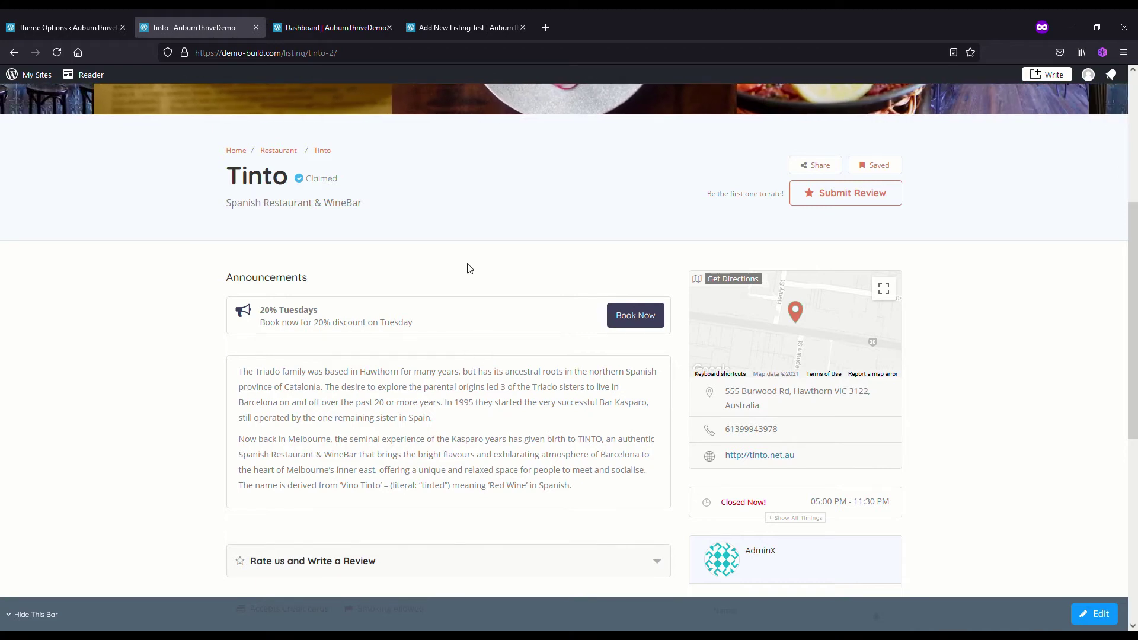
scroll(435, 421, up, 5)
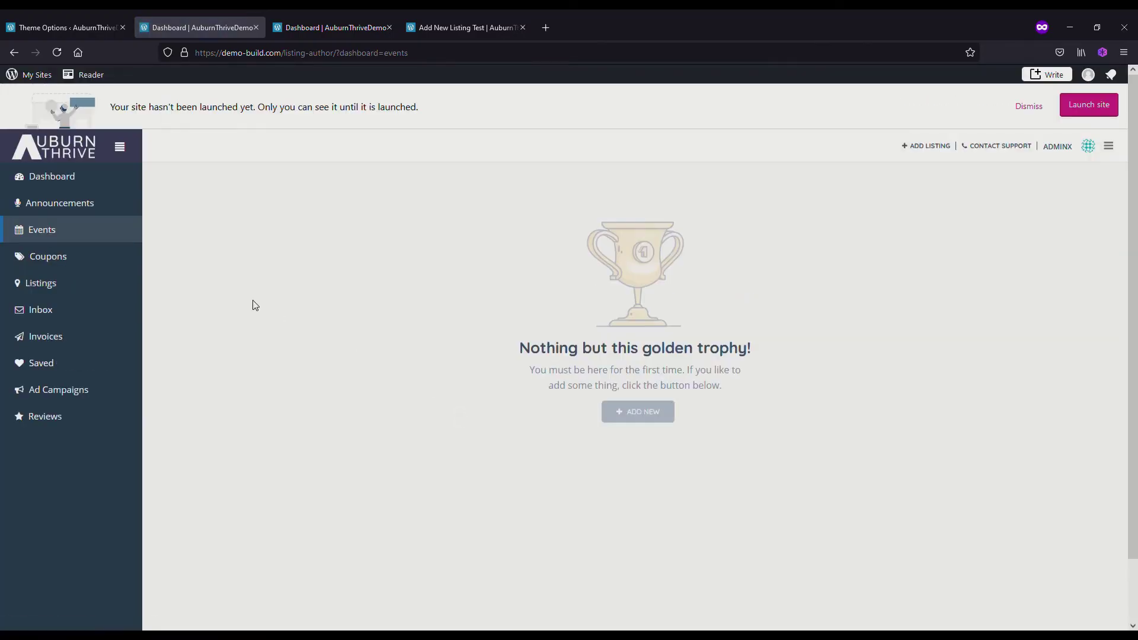
Start a 'Free Beer' event organized by Tinto and fill in its location
click(658, 413)
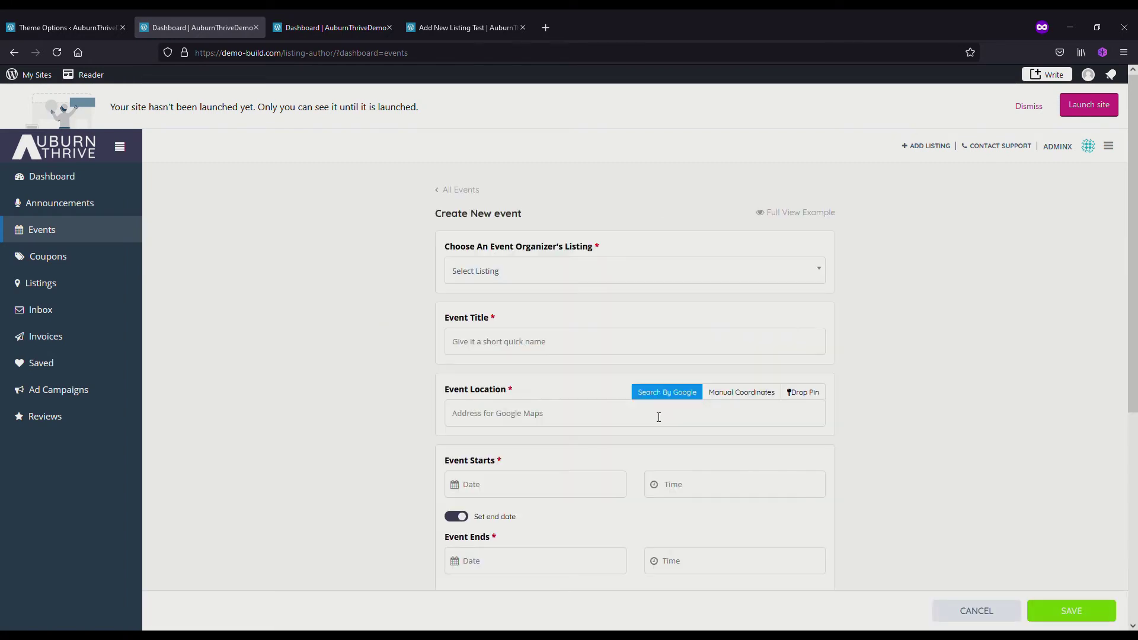
click(591, 266)
text(tin)
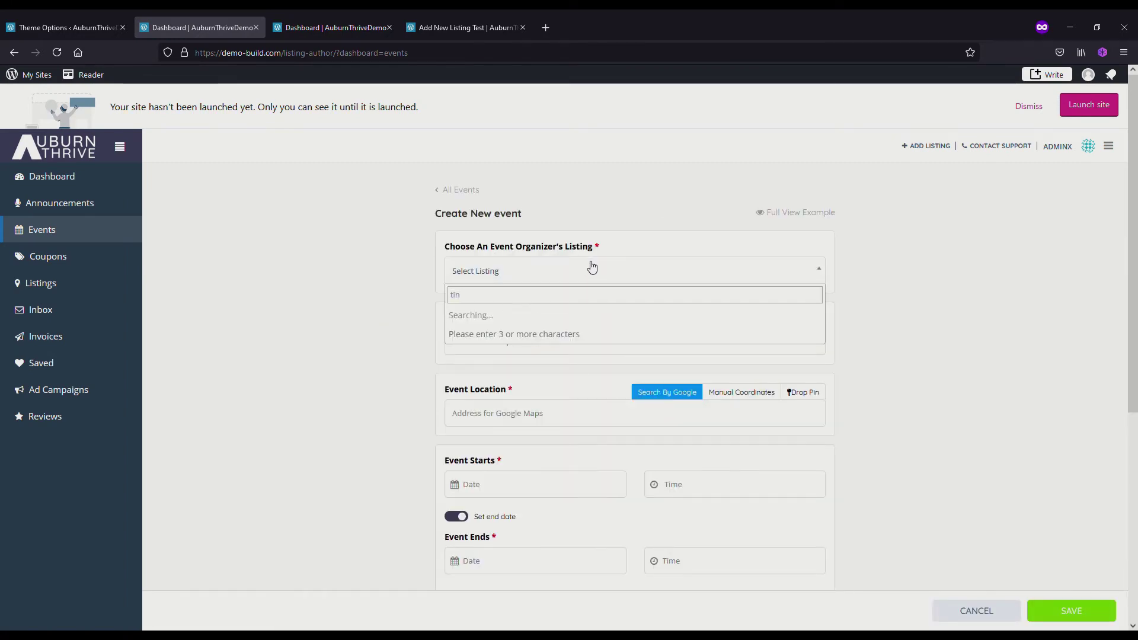
click(517, 334)
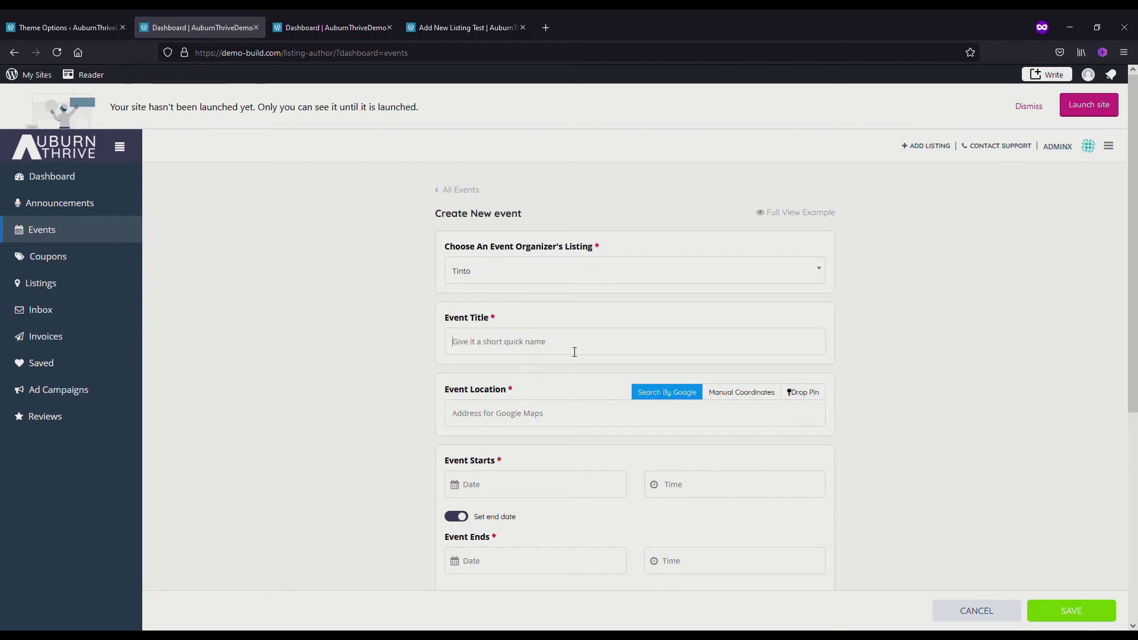
text(Free Beer)
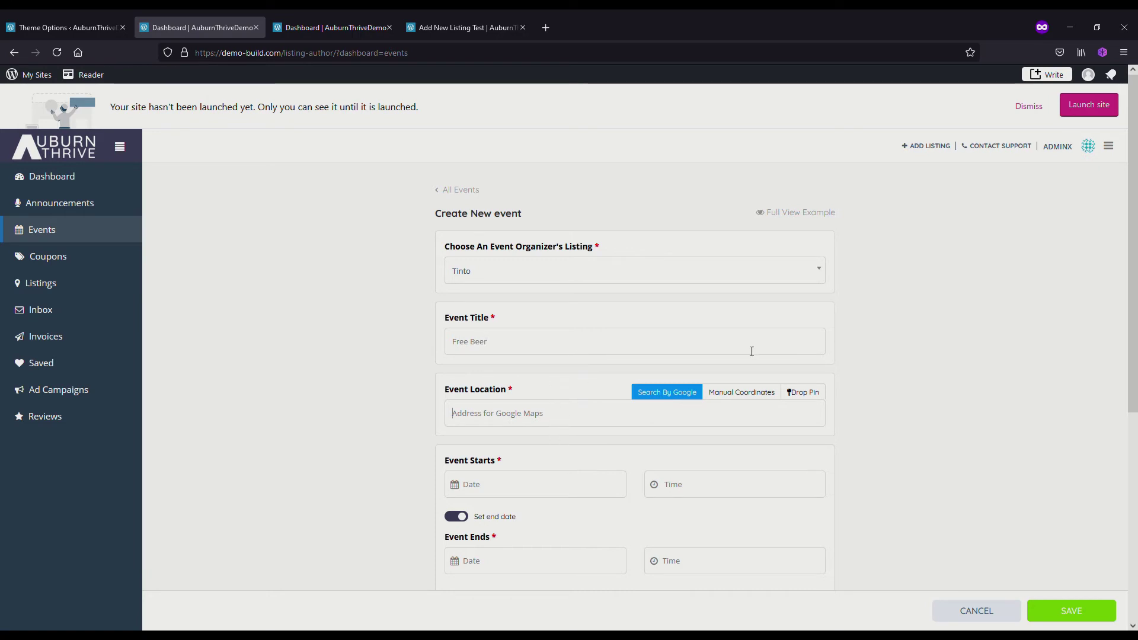
key(Tab)
text(tini)
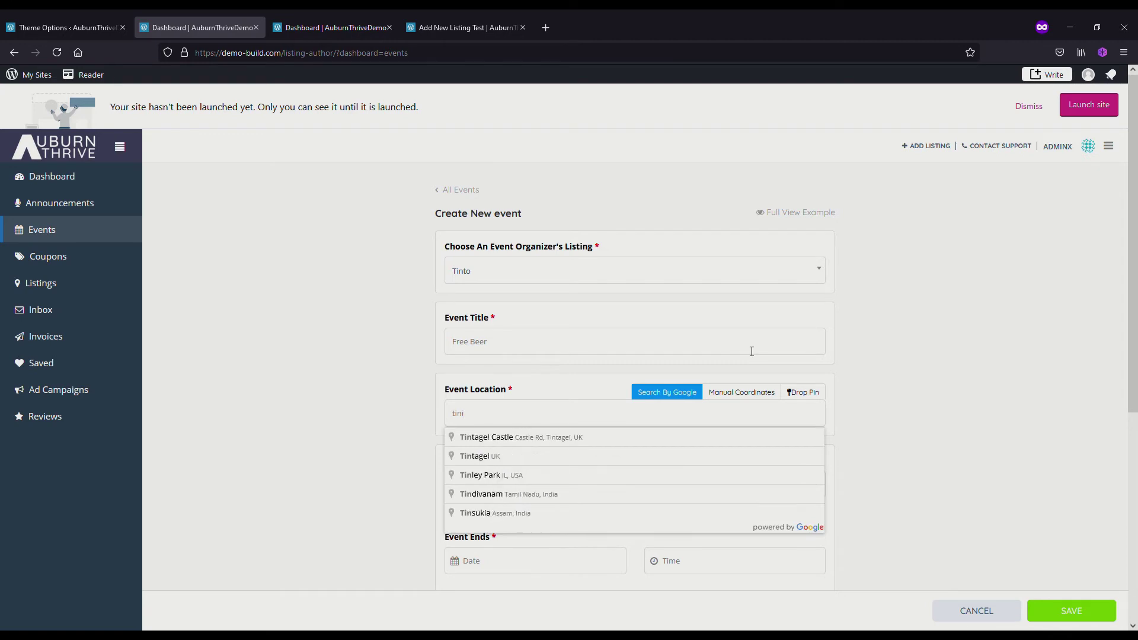
key(BackSpace)
text(to)
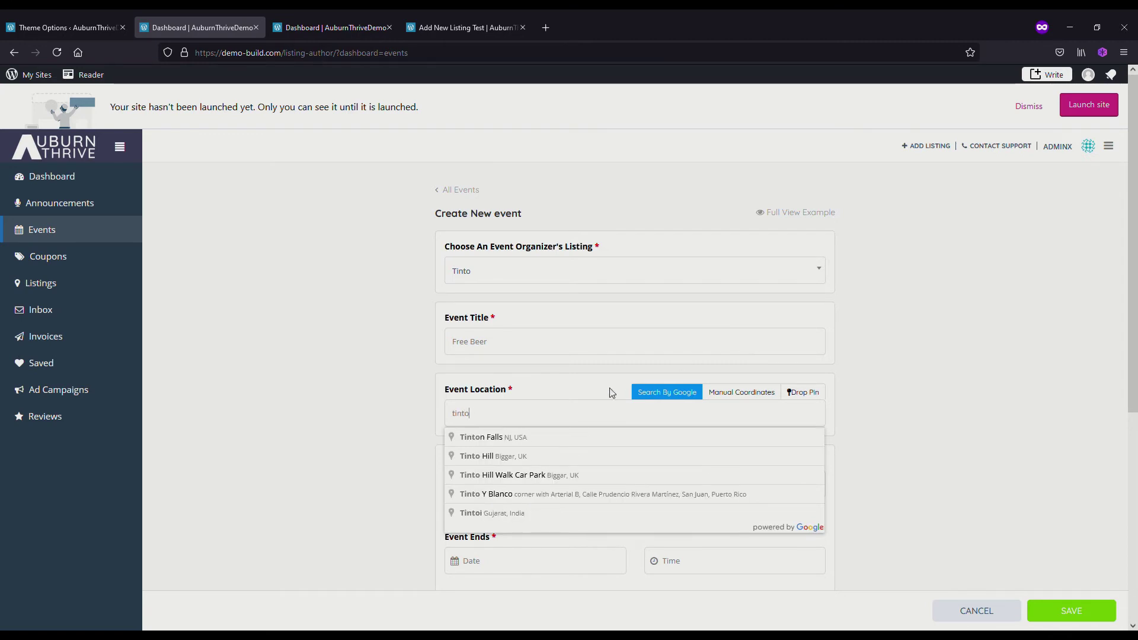
click(413, 437)
Set the event start to July 19, 2021 with a 6:00 PM start time
scroll(409, 451, down, 1)
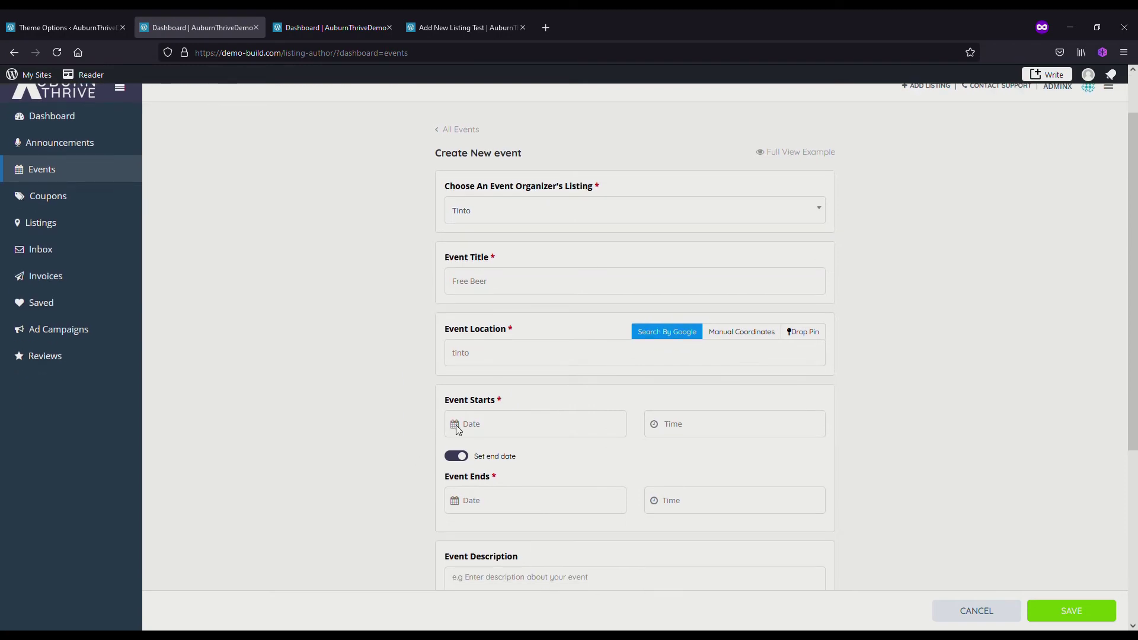
click(484, 428)
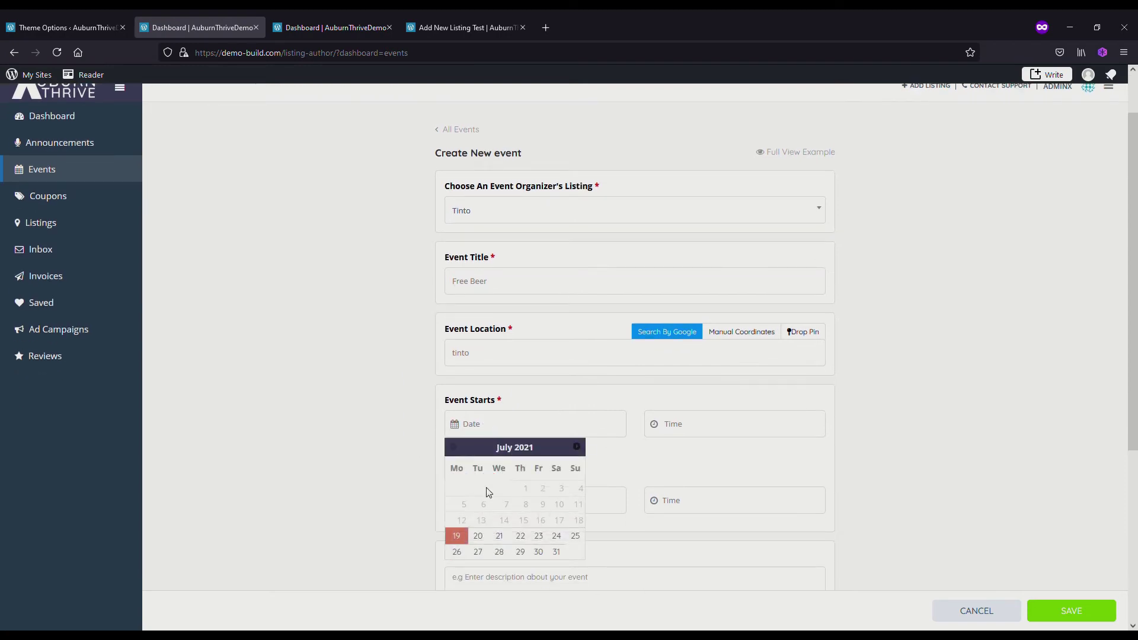
click(478, 536)
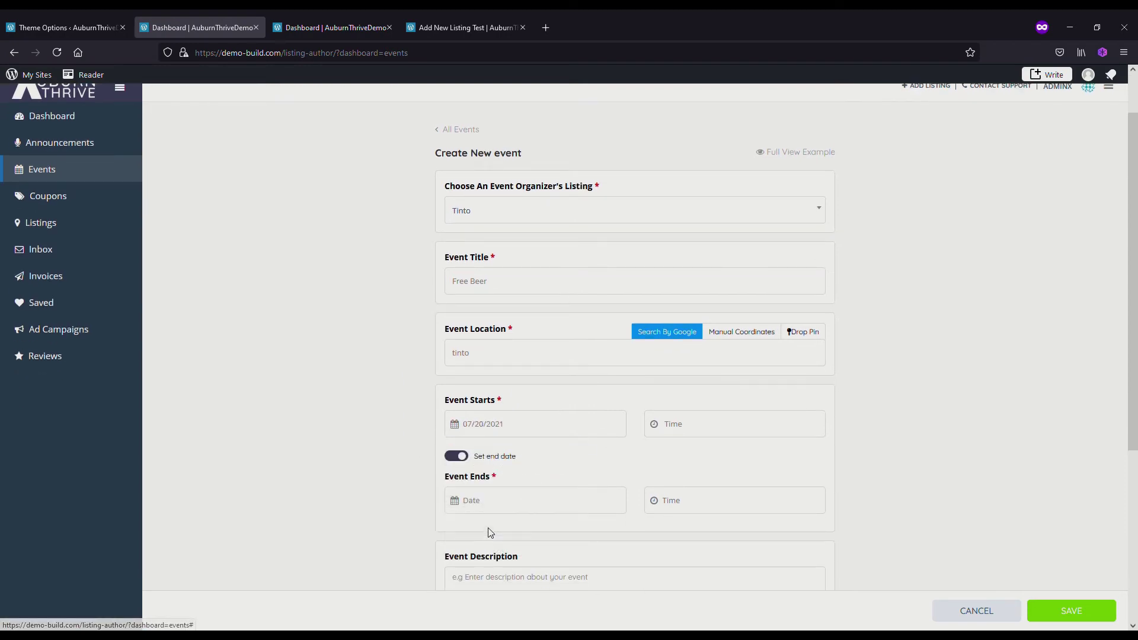
click(501, 429)
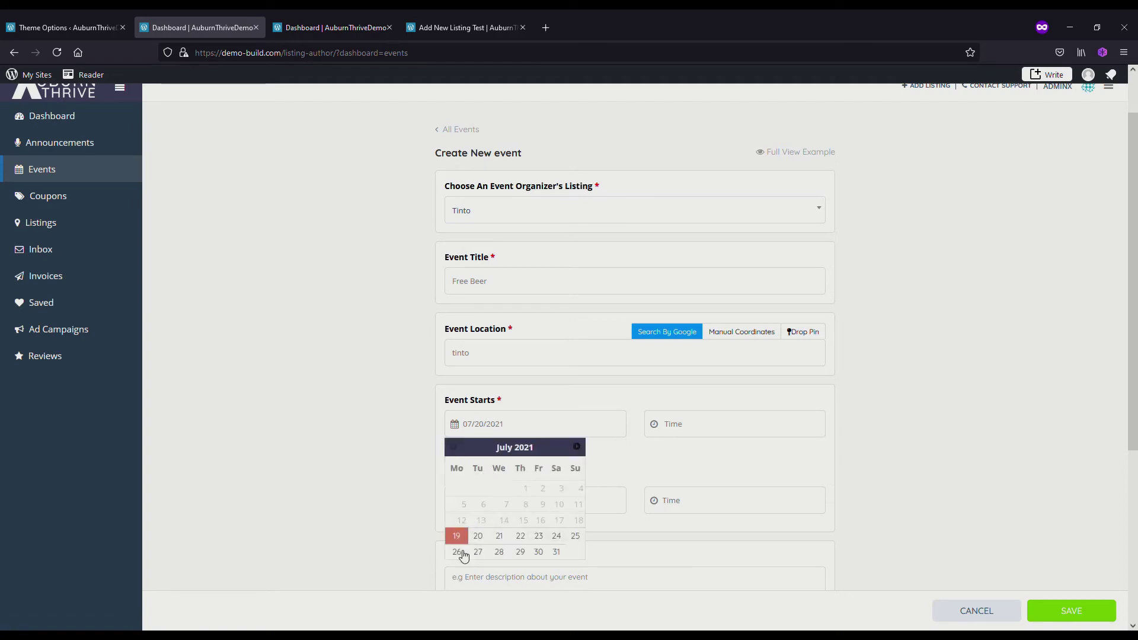
click(460, 548)
click(676, 431)
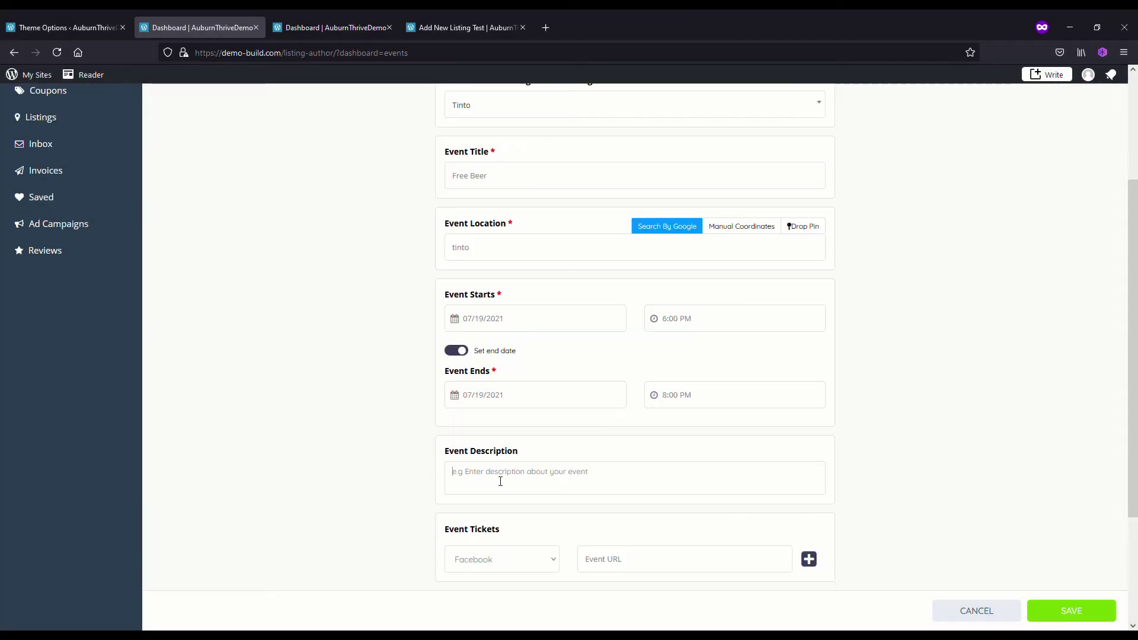
Enter the 'Free Beer' event description and save the event
click(502, 480)
text(Free Beer)
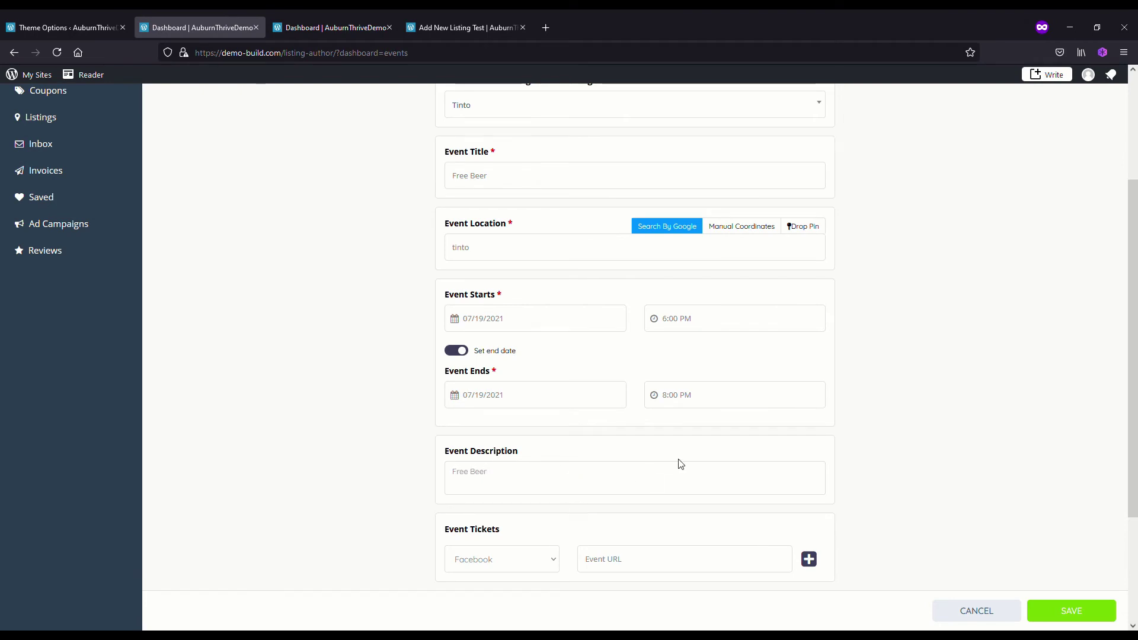
scroll(678, 463, down, 2)
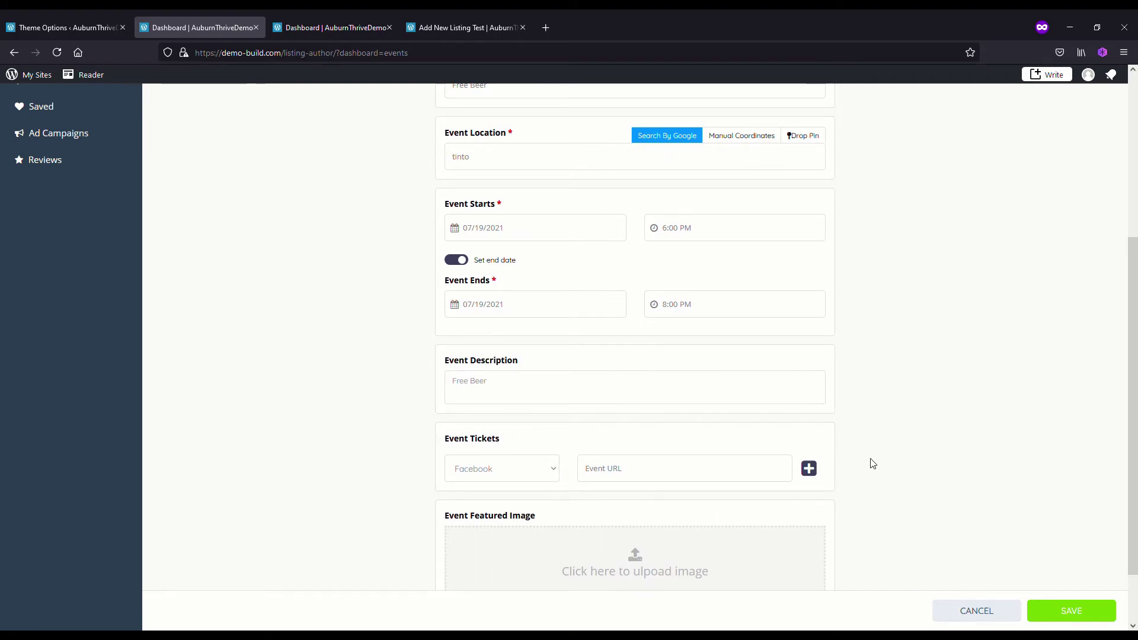
scroll(913, 496, up, 3)
scroll(913, 496, down, 4)
click(1062, 612)
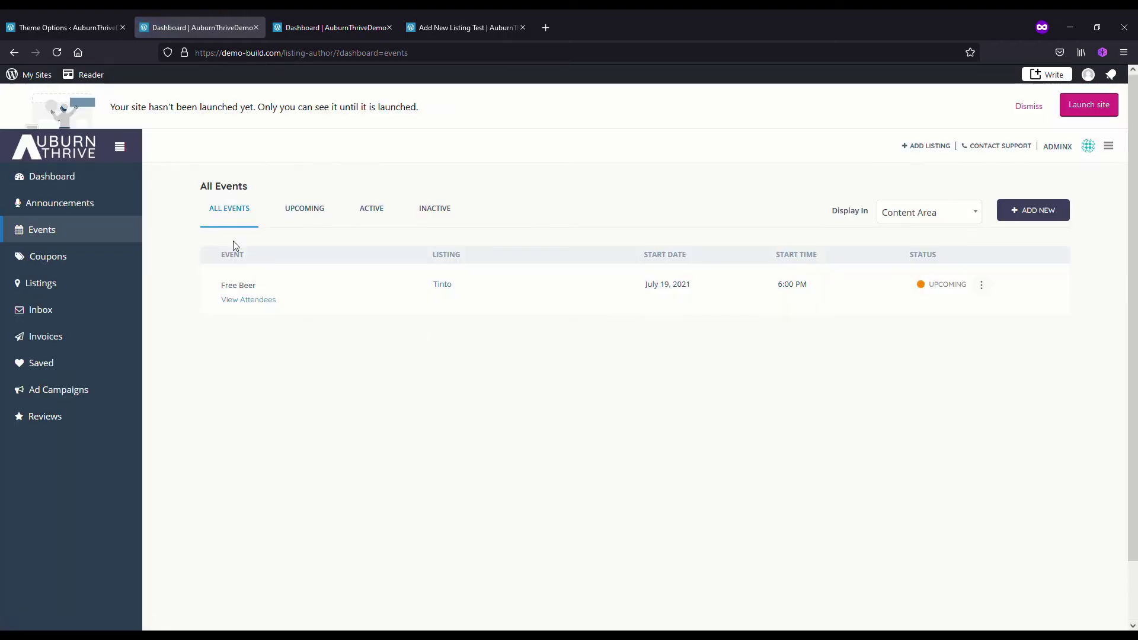
Return to the directory home page and search 'ti' to find the Tinto listing
click(72, 152)
click(426, 377)
text(ti)
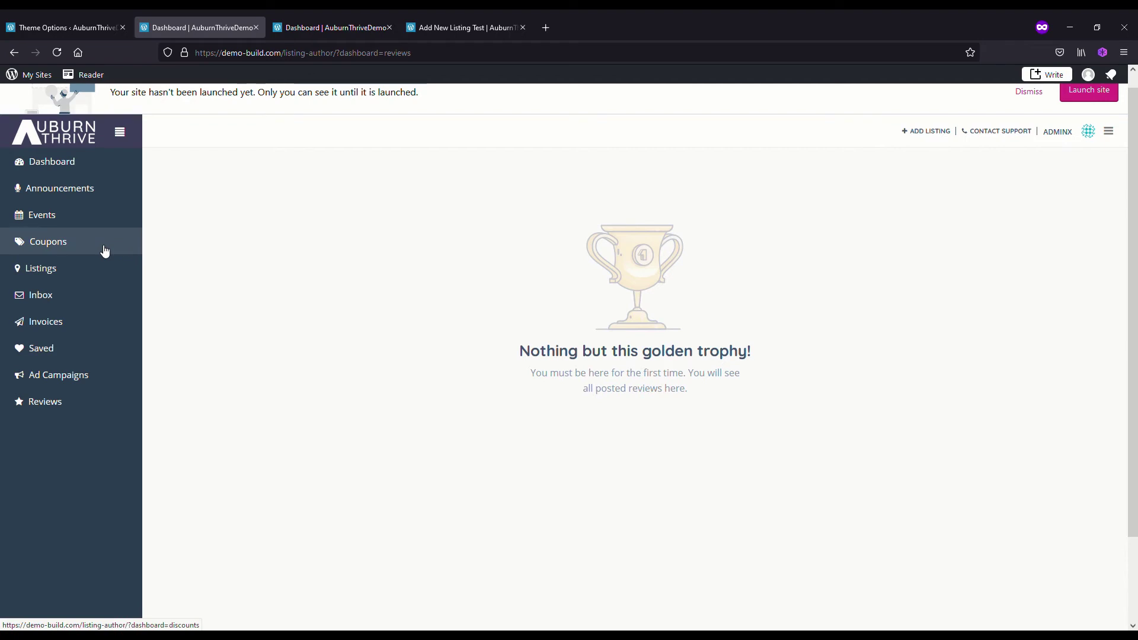
Browse the directory dashboard's listings section before heading back to My Home
click(69, 277)
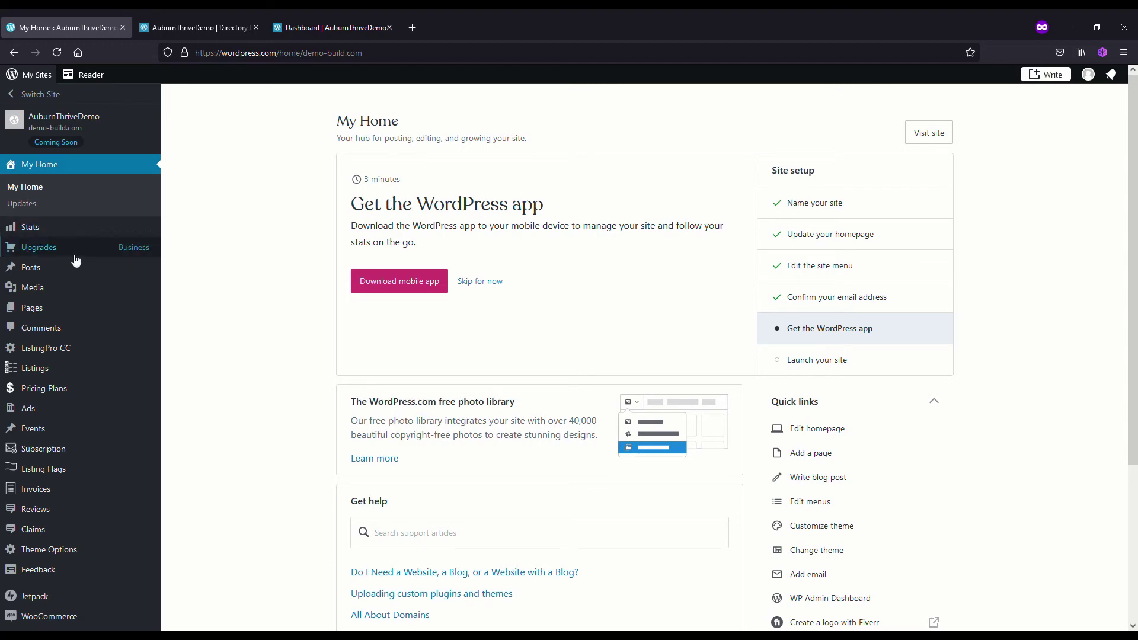
Try editing the Contact page in Elementor, then open ListingPro Theme Options at General settings
click(46, 313)
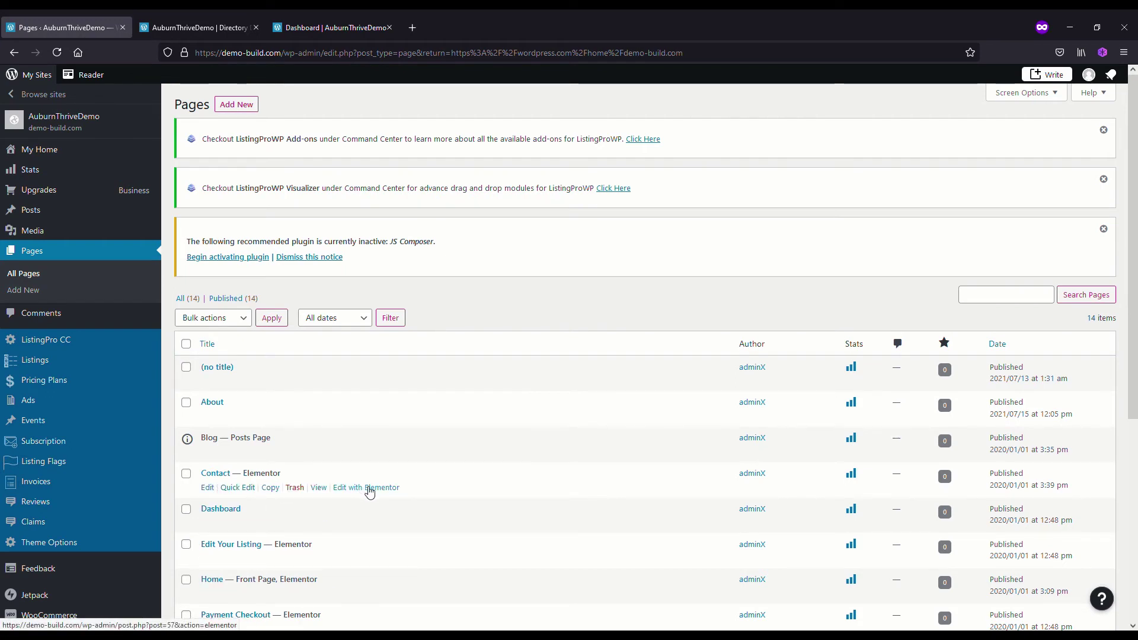
click(370, 490)
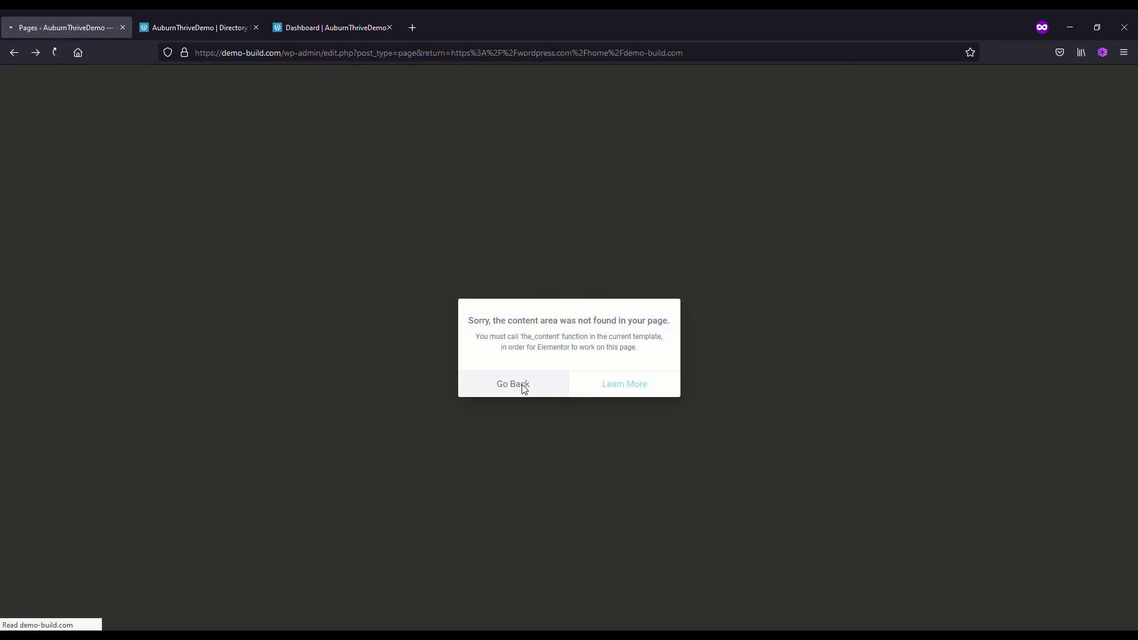
scroll(135, 415, down, 2)
scroll(135, 415, down, 2)
click(68, 413)
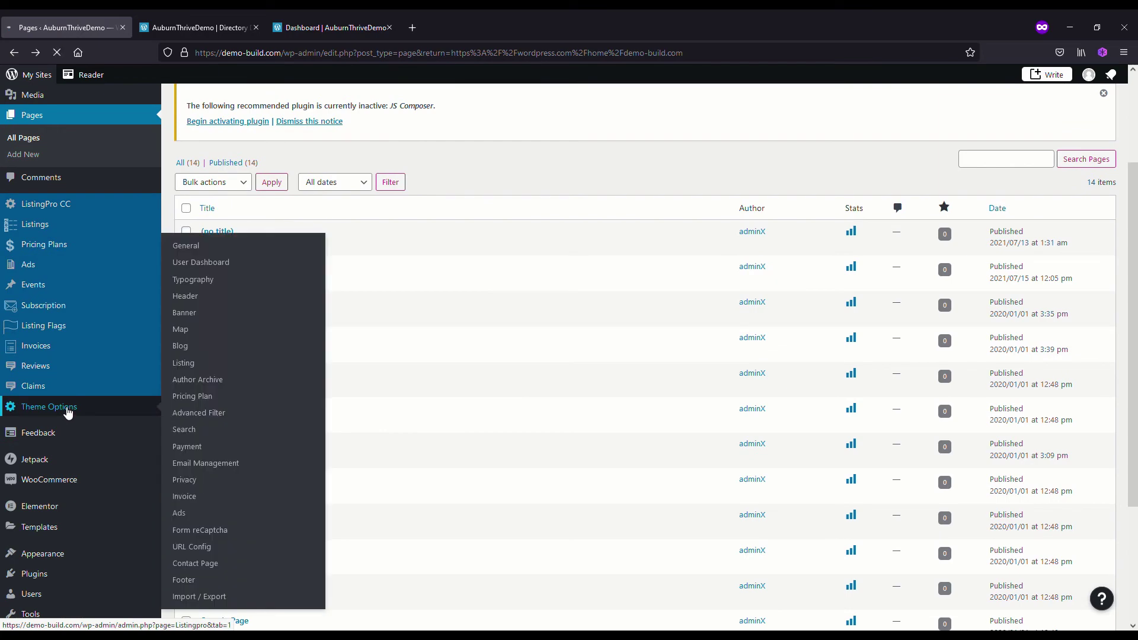
scroll(262, 427, down, 4)
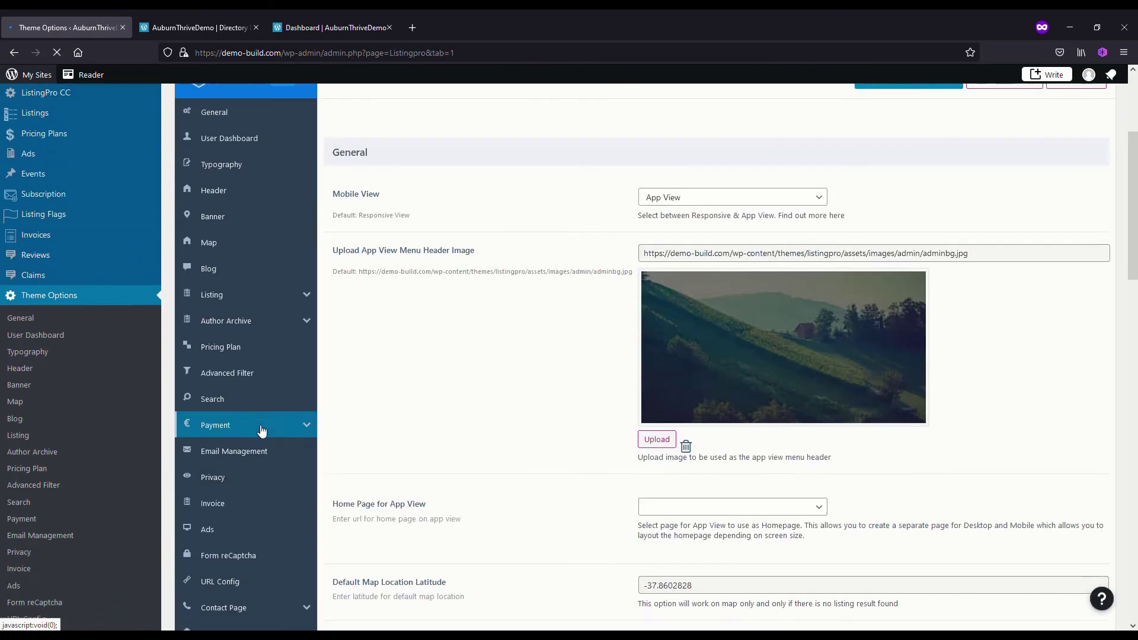
Open Contact Page settings and review the address, phone, email and Social Links fields
scroll(262, 431, down, 1)
scroll(231, 510, down, 2)
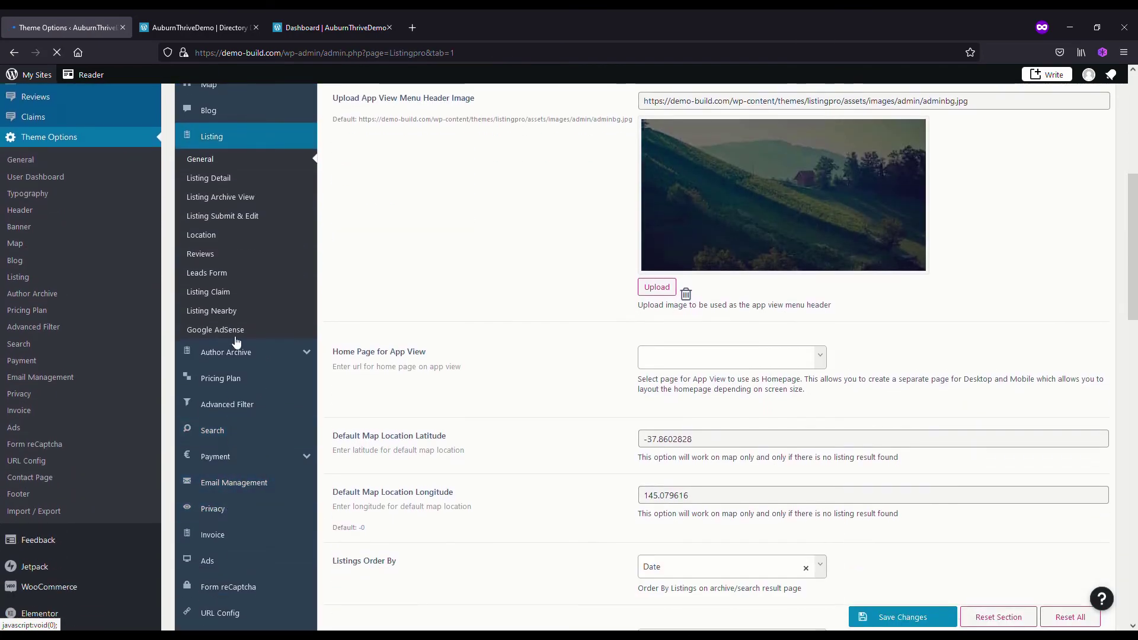
scroll(235, 343, down, 2)
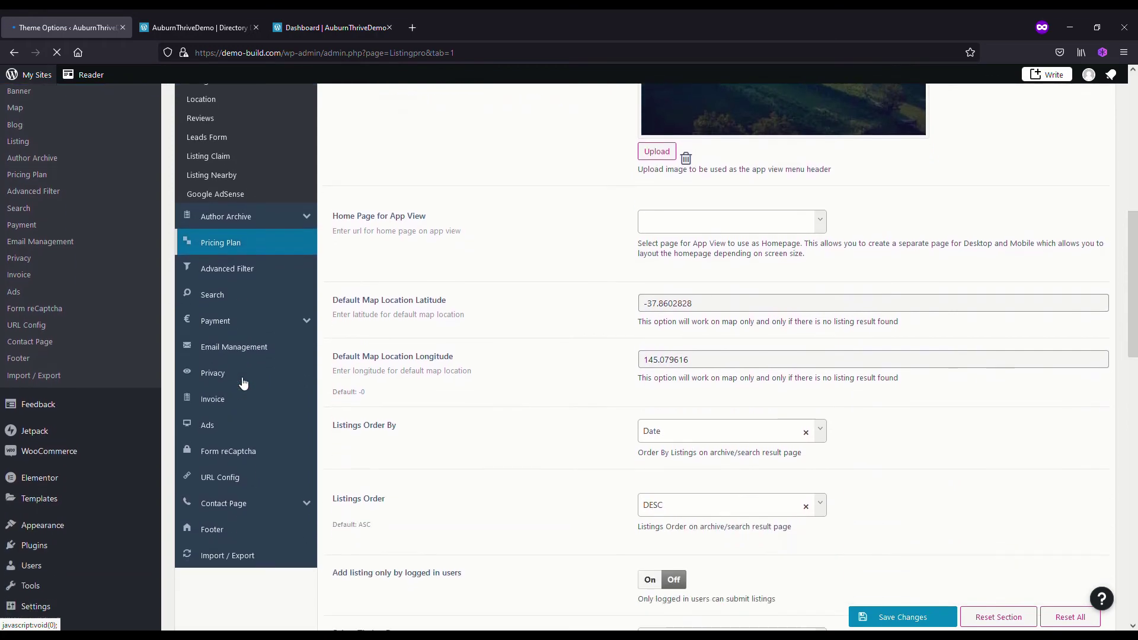
click(234, 504)
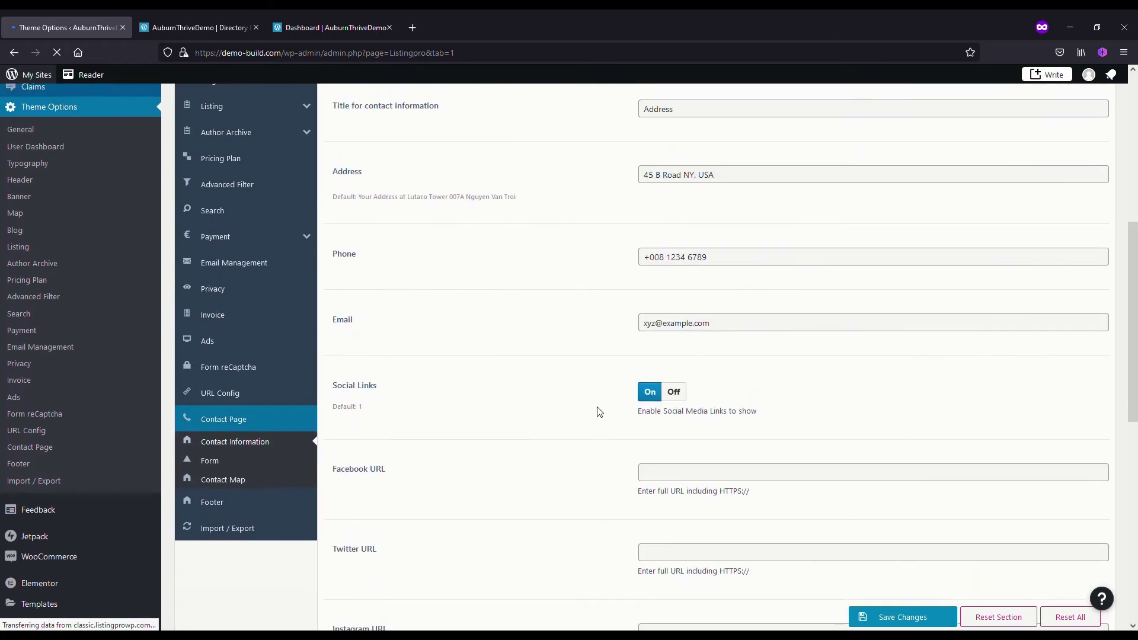
scroll(597, 410, up, 2)
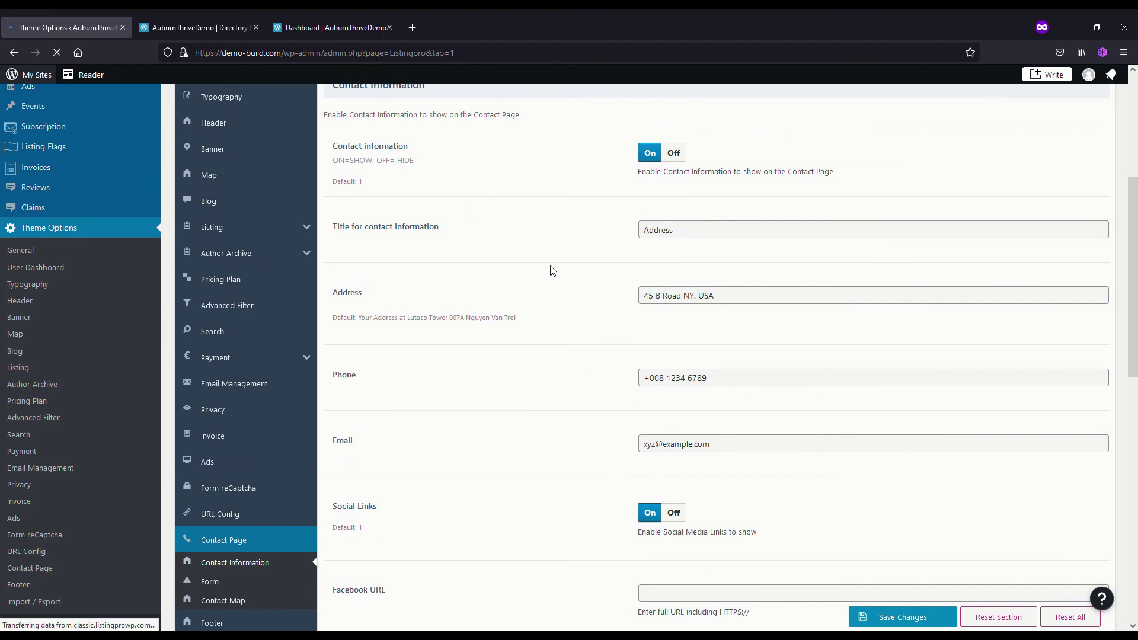
scroll(565, 395, down, 7)
scroll(576, 499, down, 3)
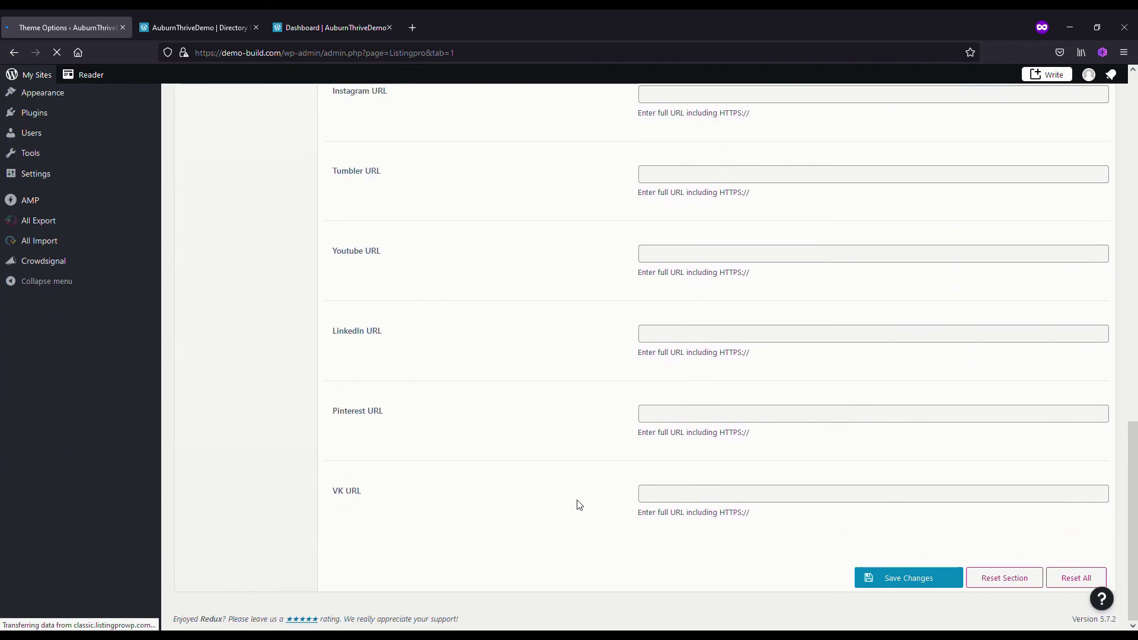
scroll(577, 503, up, 4)
scroll(575, 519, up, 2)
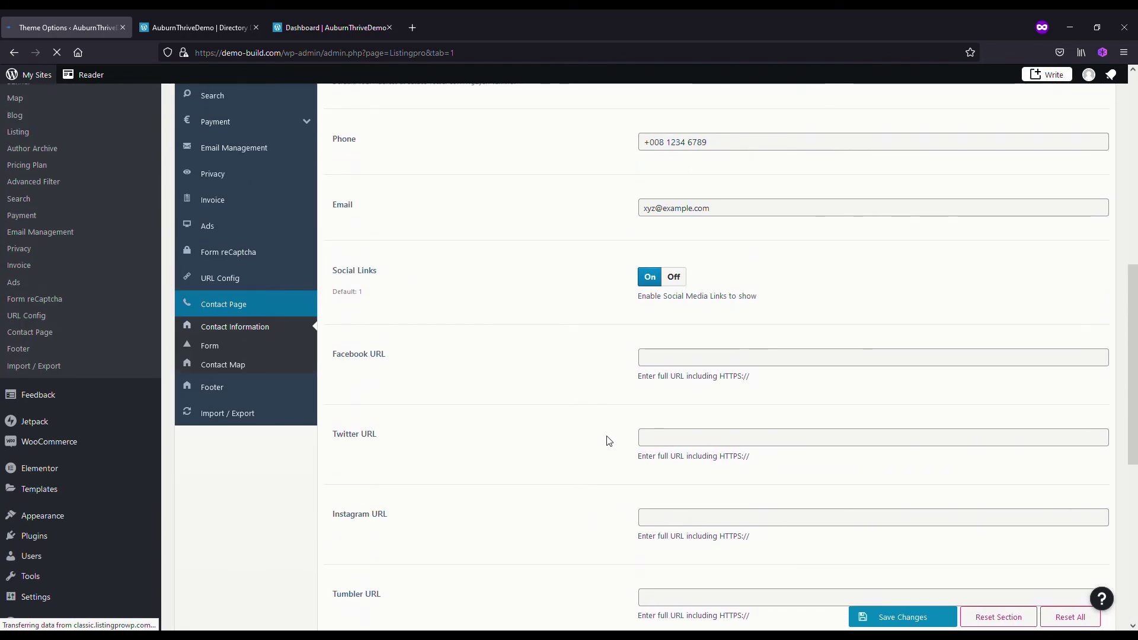
Review the Contact Page Form settings: ListingPro provider, 'Contact us' header and default submission messages
click(215, 347)
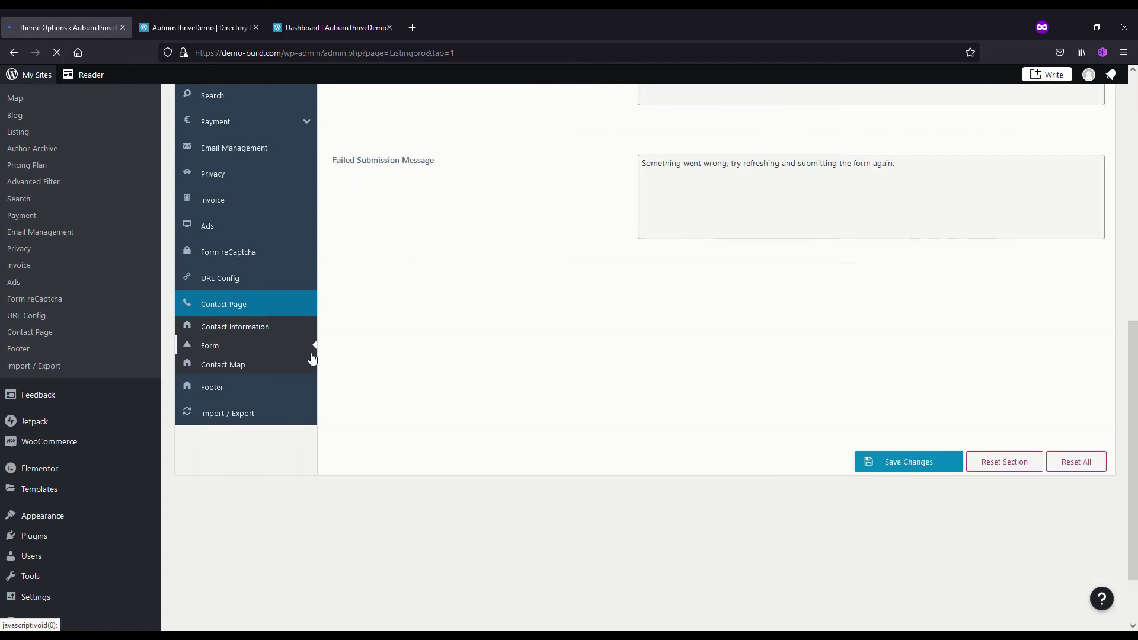
scroll(610, 415, up, 3)
scroll(540, 417, up, 2)
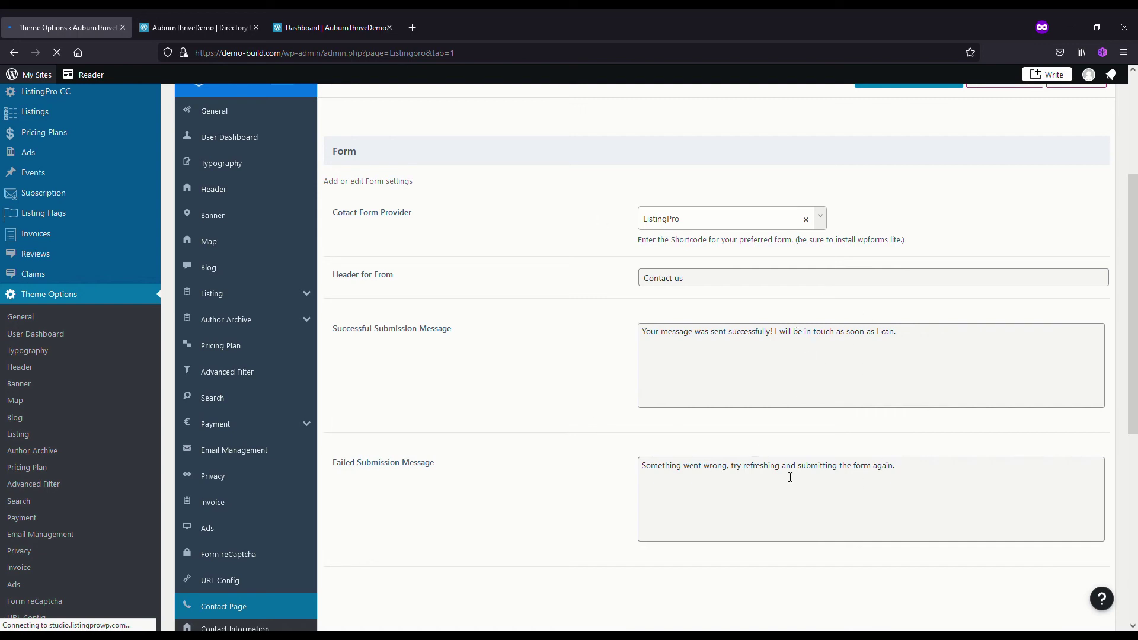
scroll(549, 421, down, 2)
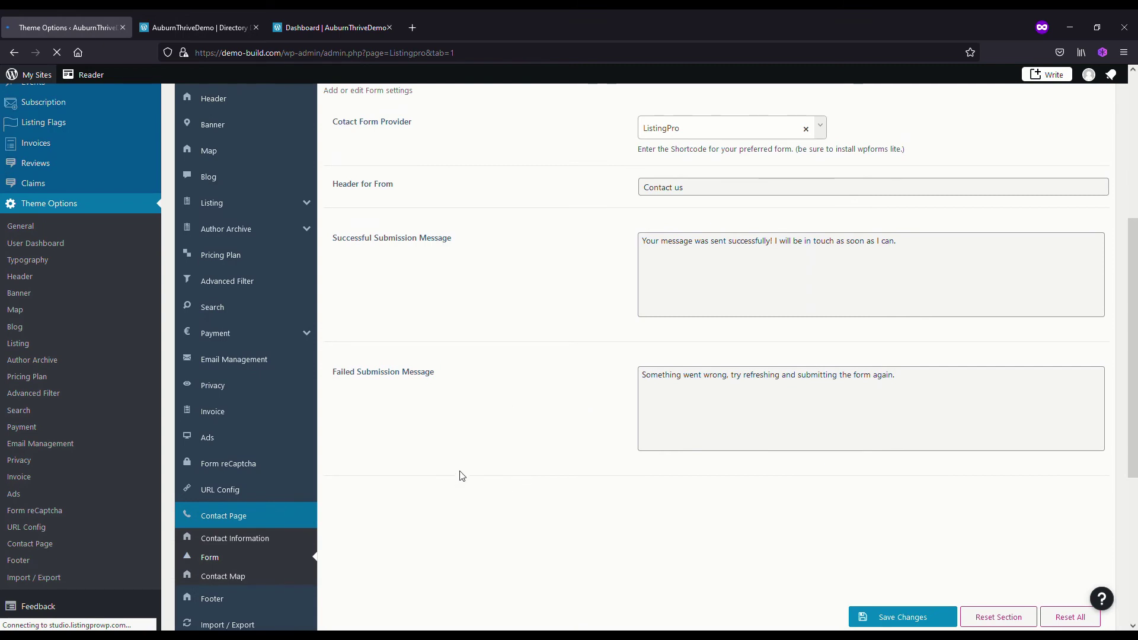
Show the Contact Map settings with the map on at latitude -37.8221196, longitude 145.0449181
click(212, 578)
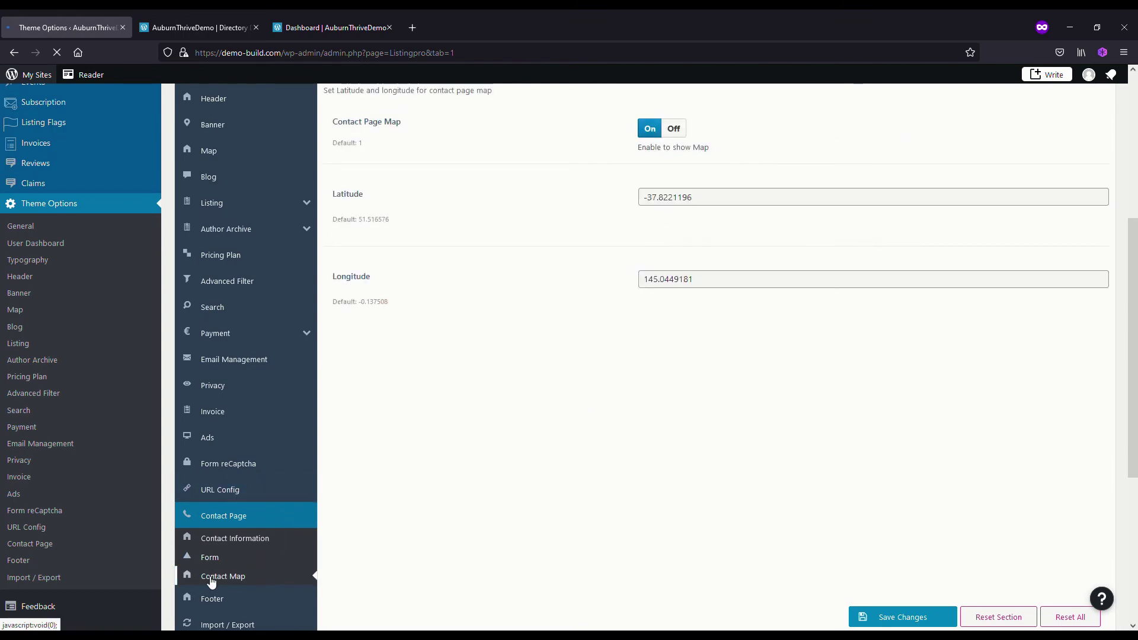
scroll(532, 453, up, 3)
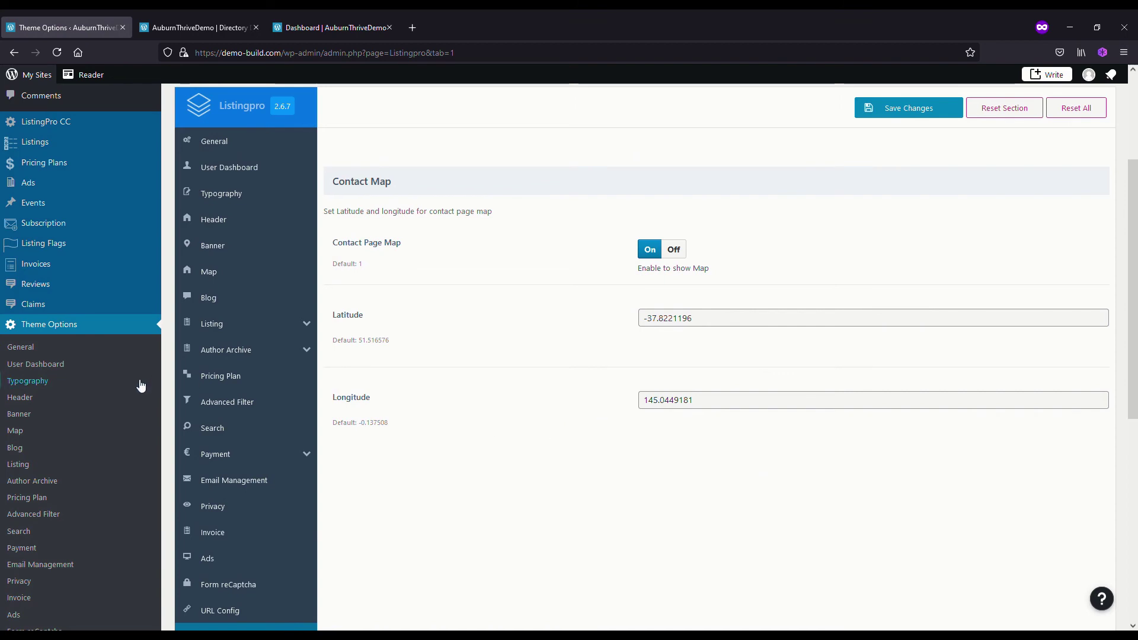
scroll(121, 439, down, 6)
Go to Appearance > Menus to view Home Page Menu with its About and Contact items
mouse_move(51, 516)
click(184, 479)
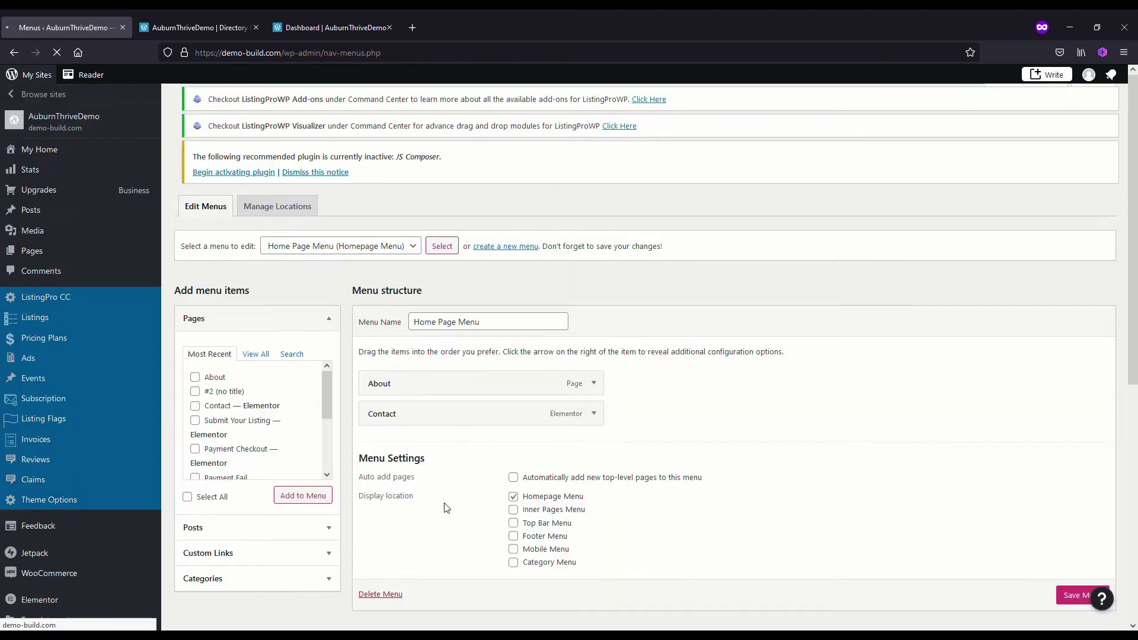
scroll(454, 504, down, 2)
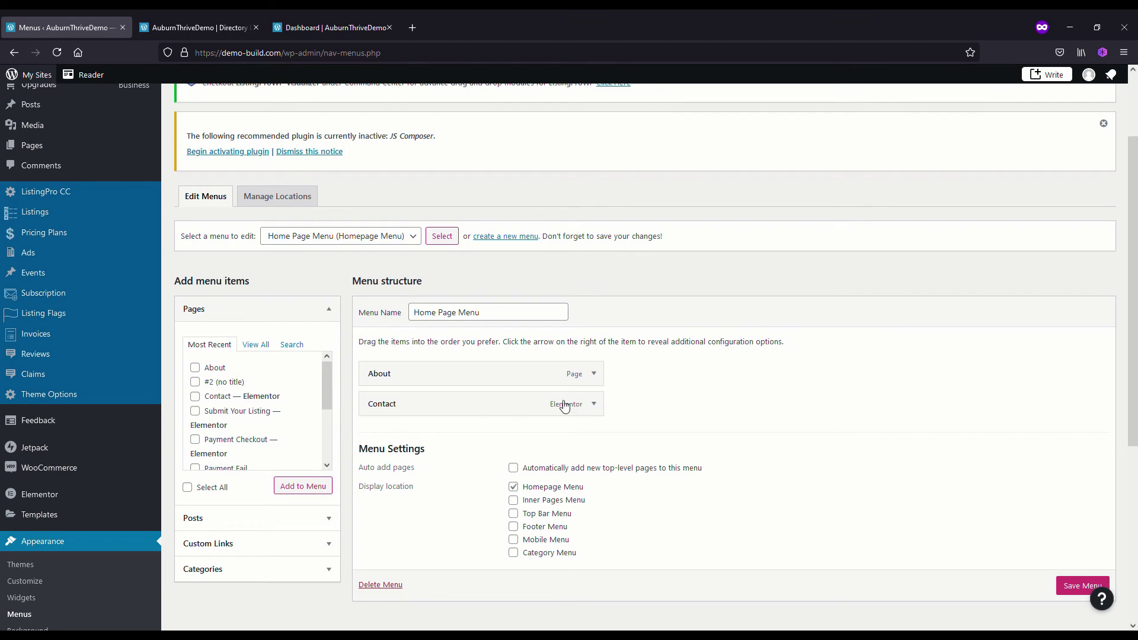
Reload the live site and open its Contact page to view the map, address and form
click(201, 28)
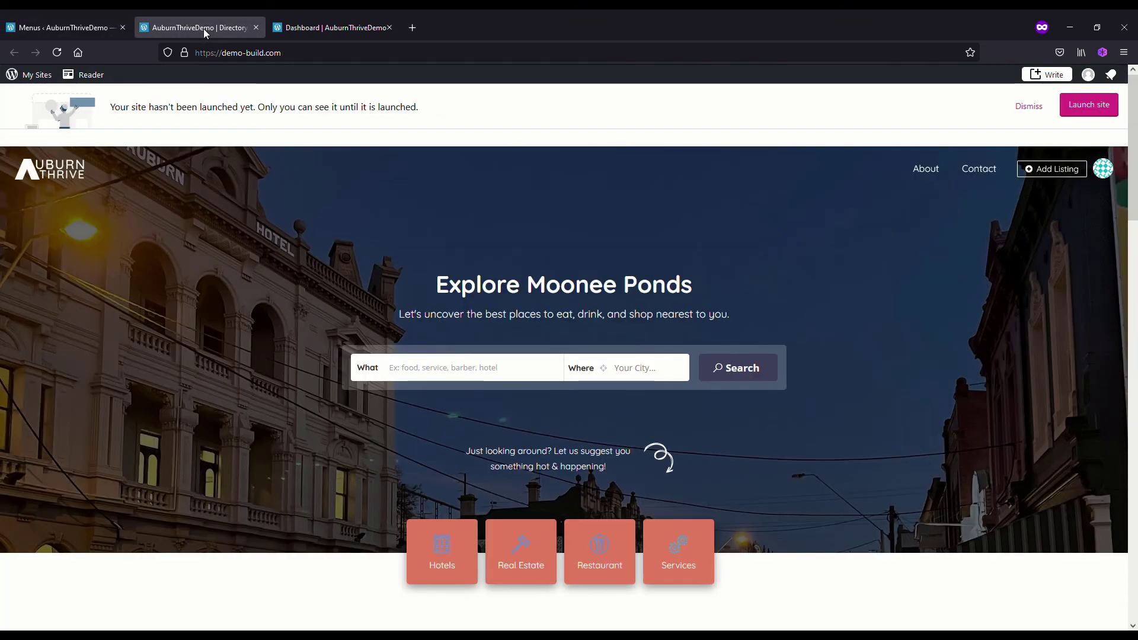
click(57, 52)
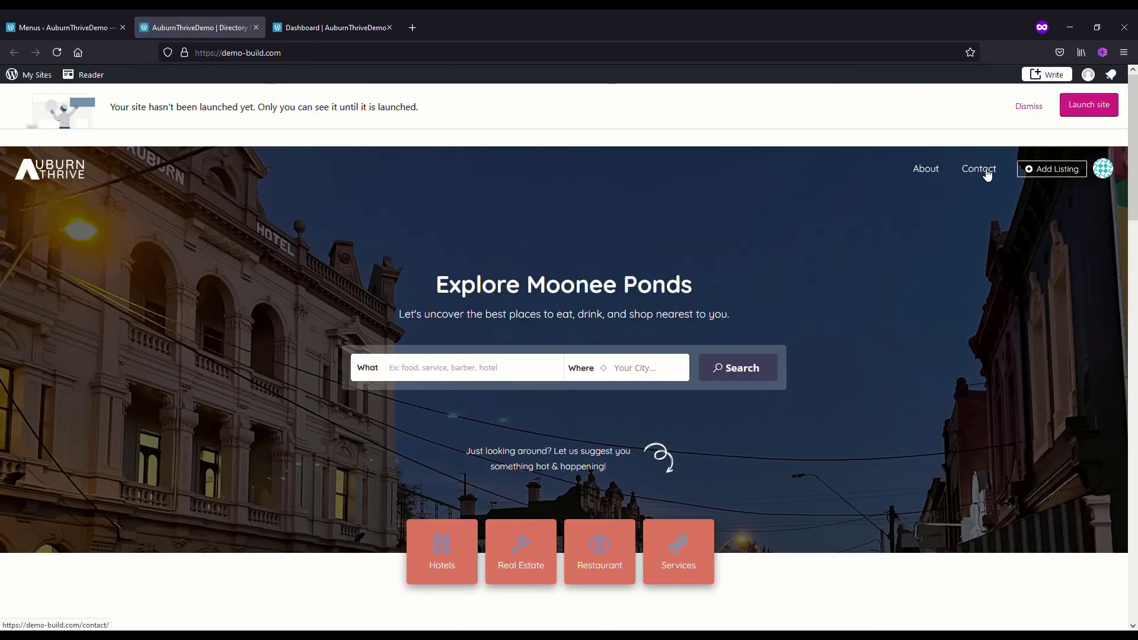
click(987, 173)
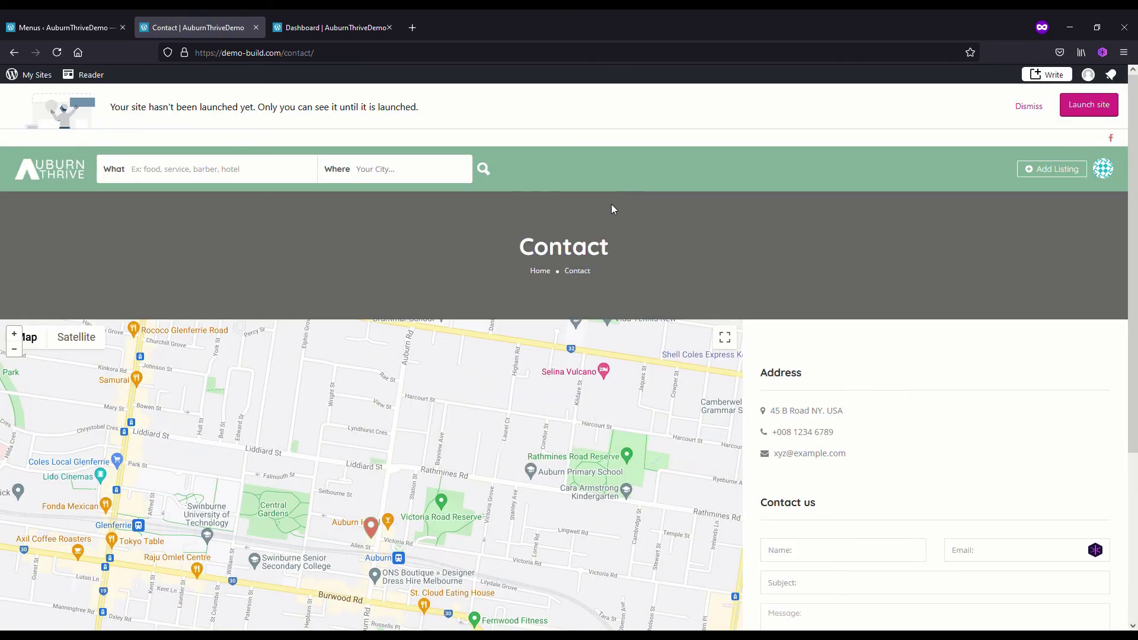
scroll(802, 444, down, 3)
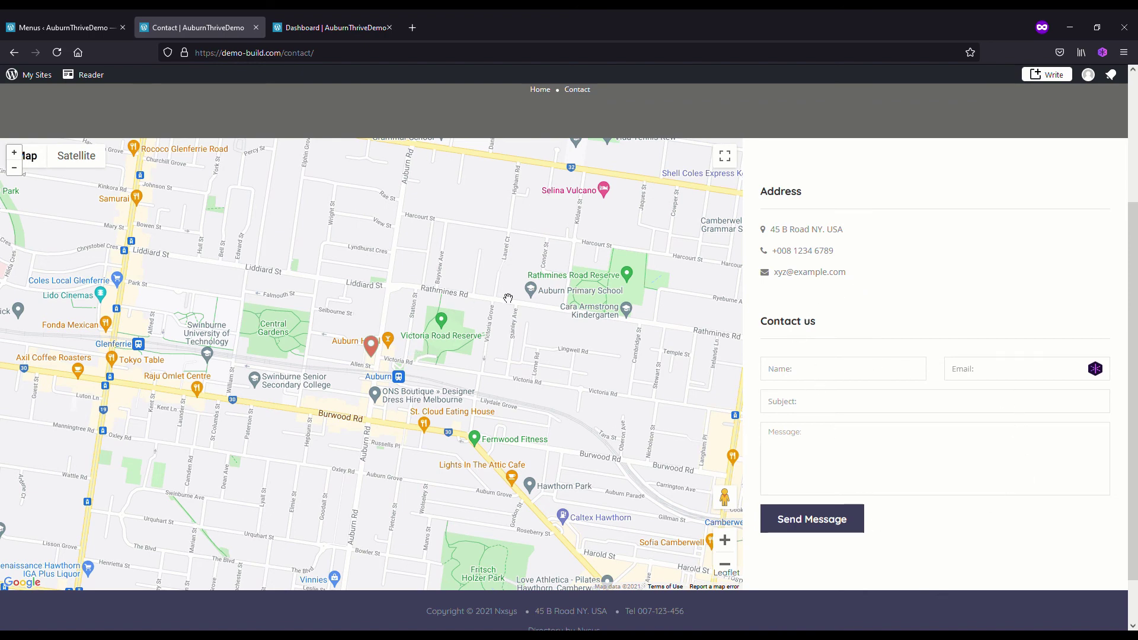
Look over the ListingPro user dashboard, then return to the Menus editor
click(328, 27)
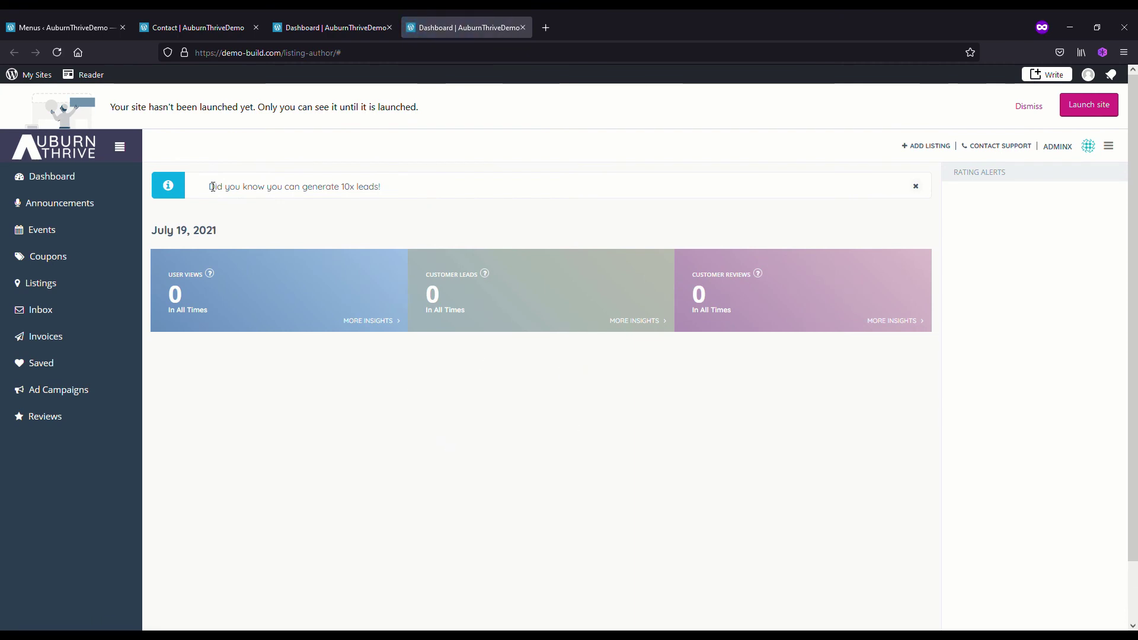
click(77, 27)
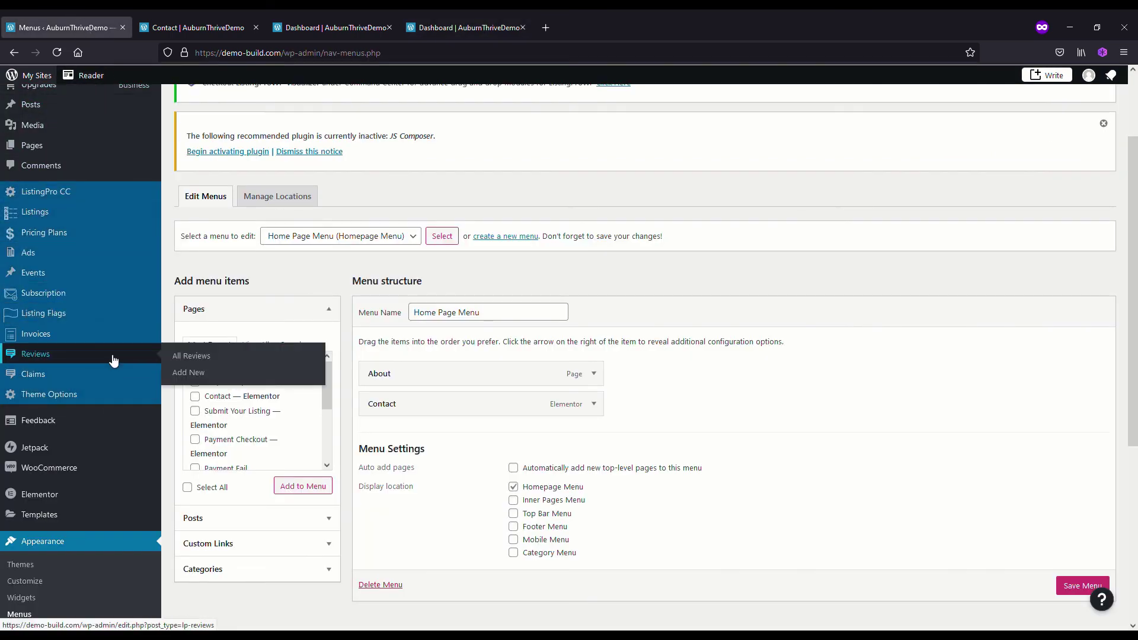
click(61, 396)
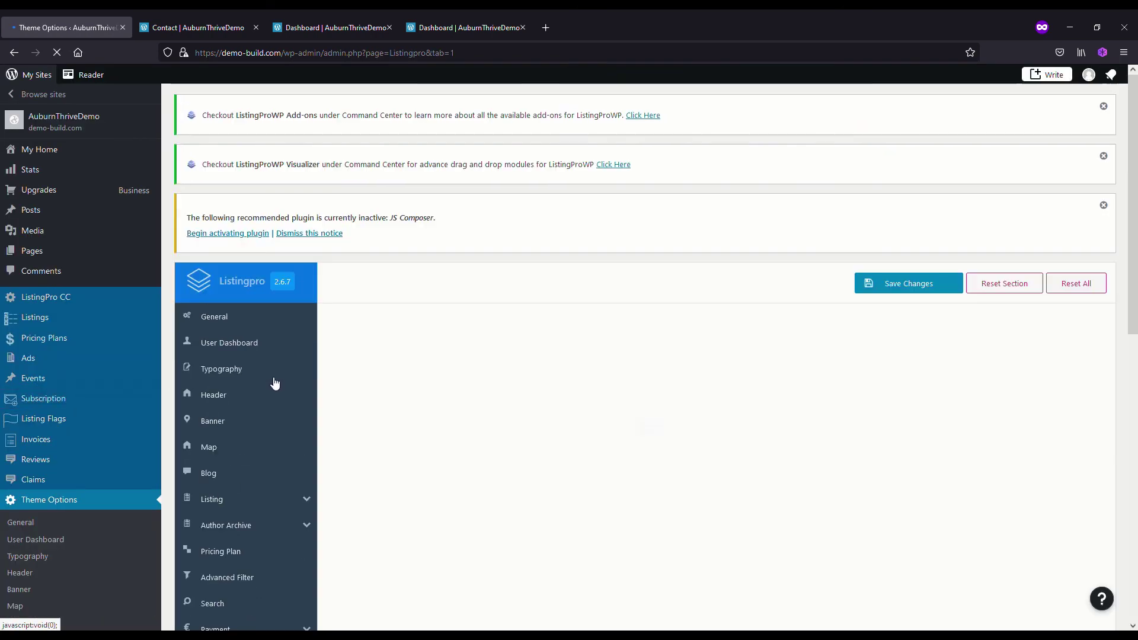
scroll(432, 484, down, 1)
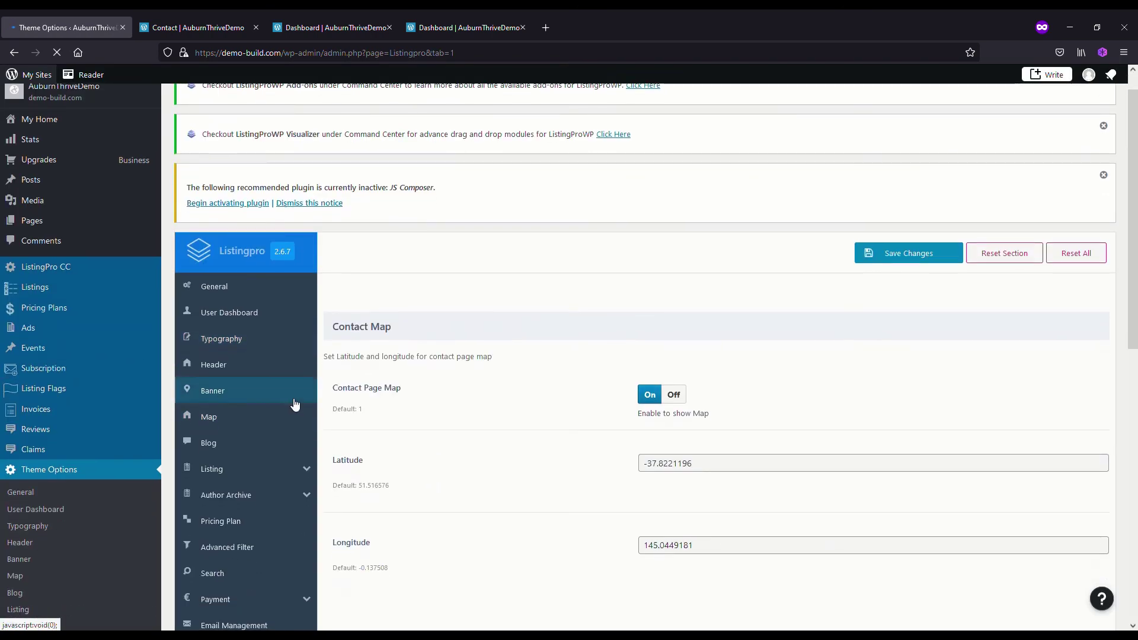
scroll(259, 401, down, 1)
click(217, 410)
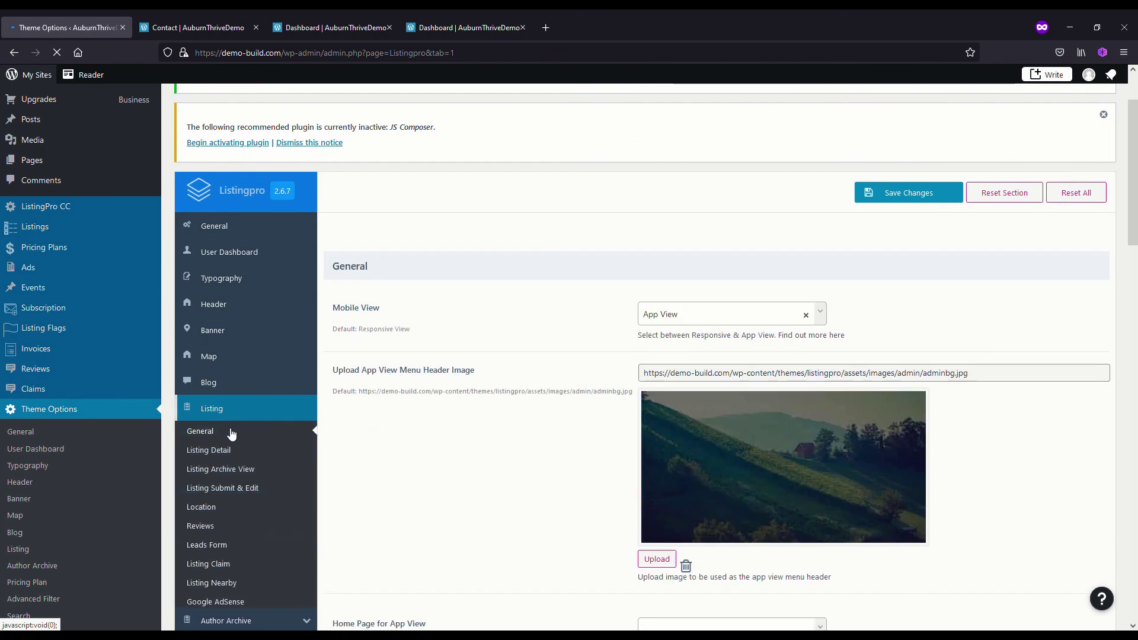
scroll(477, 480, down, 3)
scroll(481, 484, down, 7)
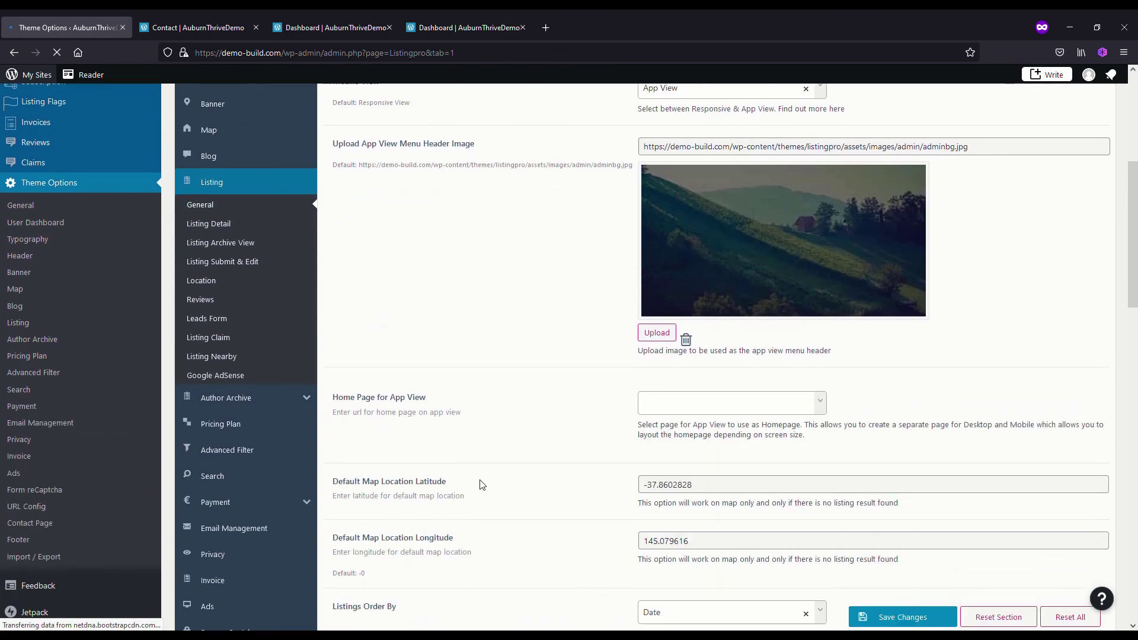
scroll(481, 485, down, 2)
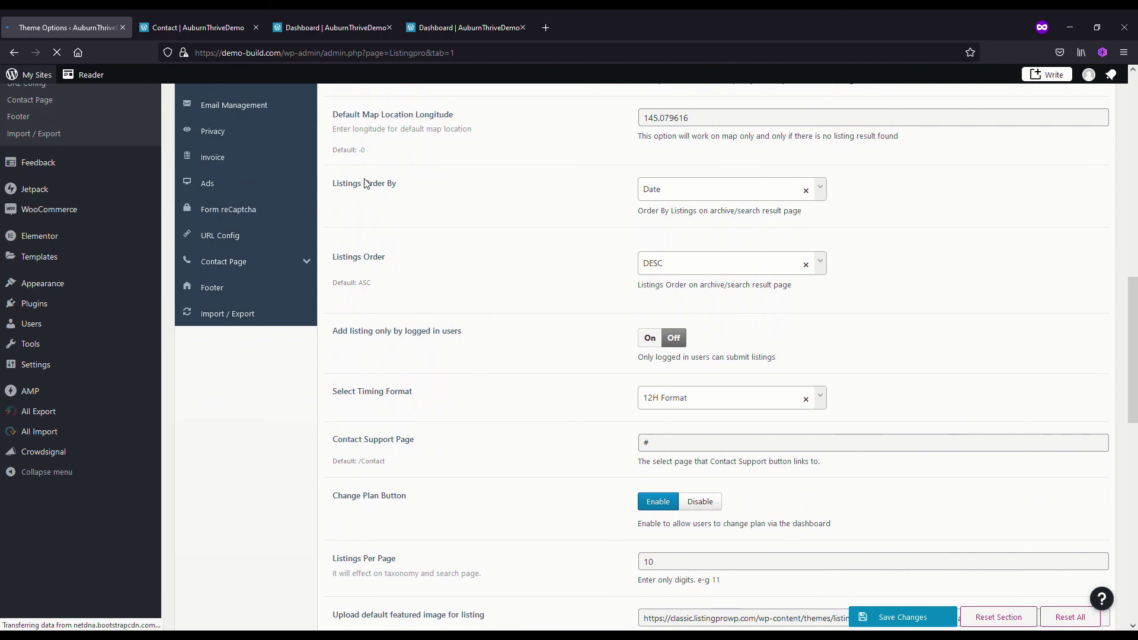
key(Tab)
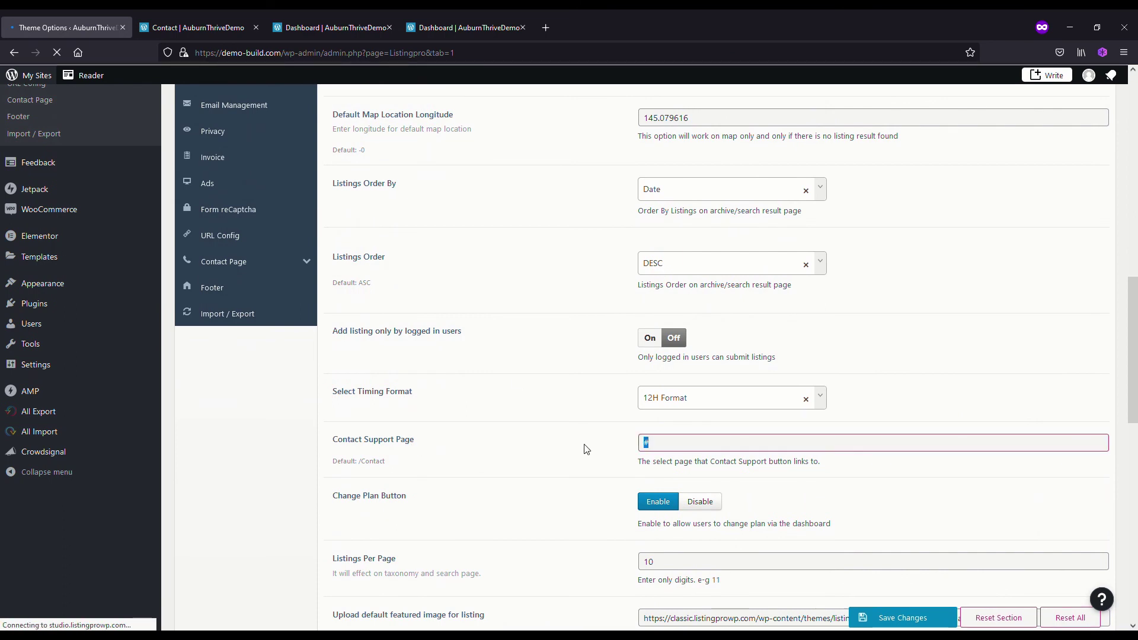
text(https://demo-build.com/contact/)
click(946, 625)
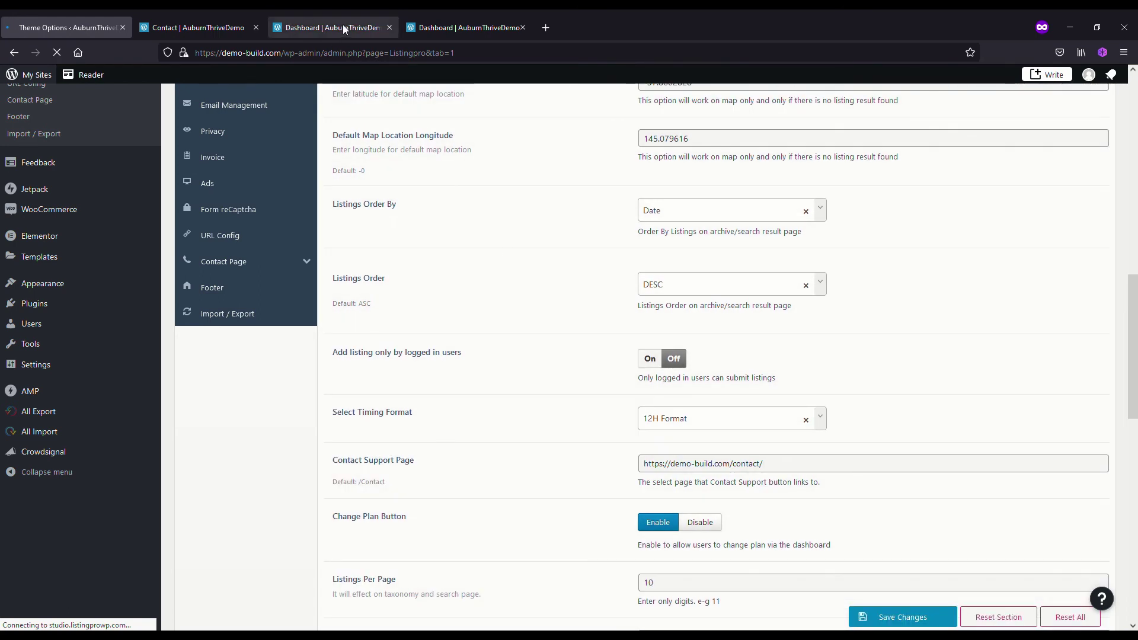
click(346, 25)
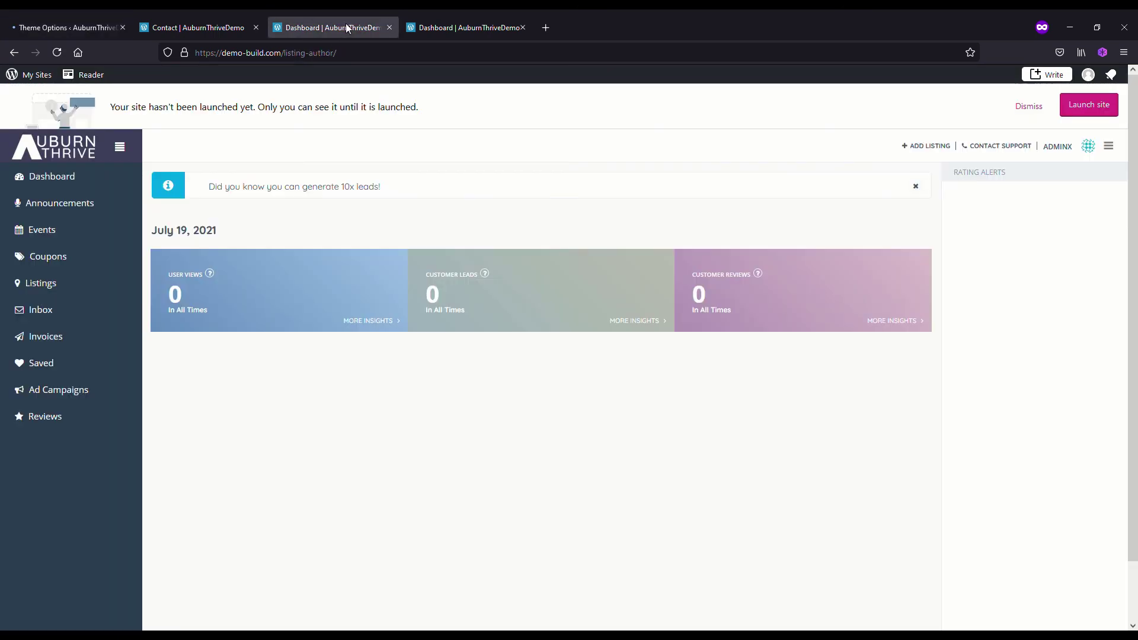
Reload the user dashboard and confirm Contact Support now leads to the Contact page
click(56, 53)
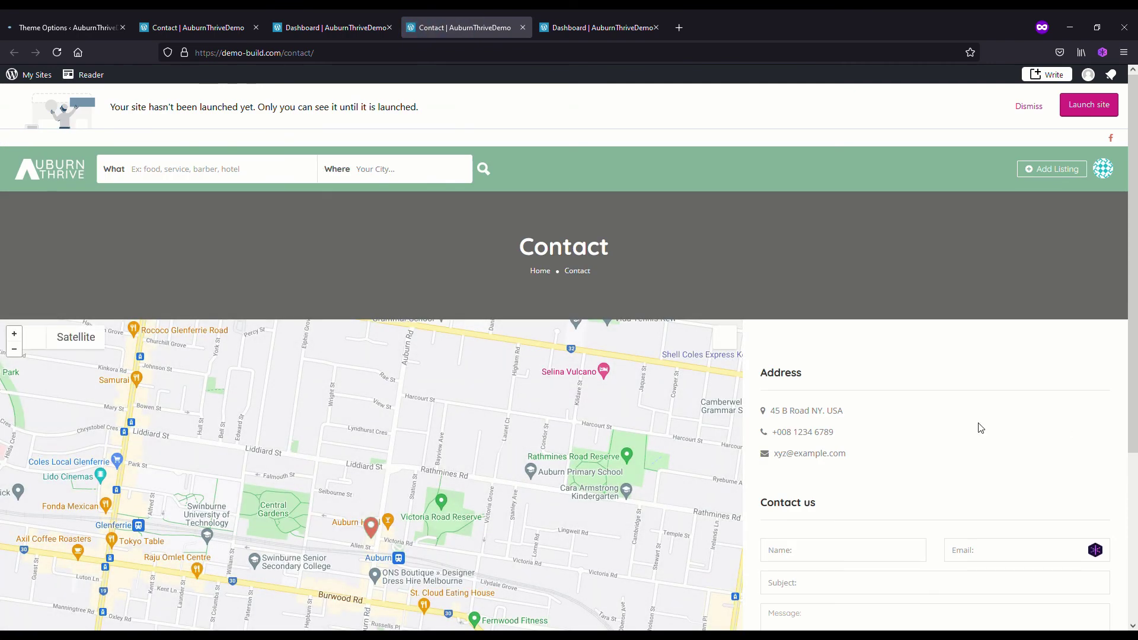
scroll(919, 508, down, 2)
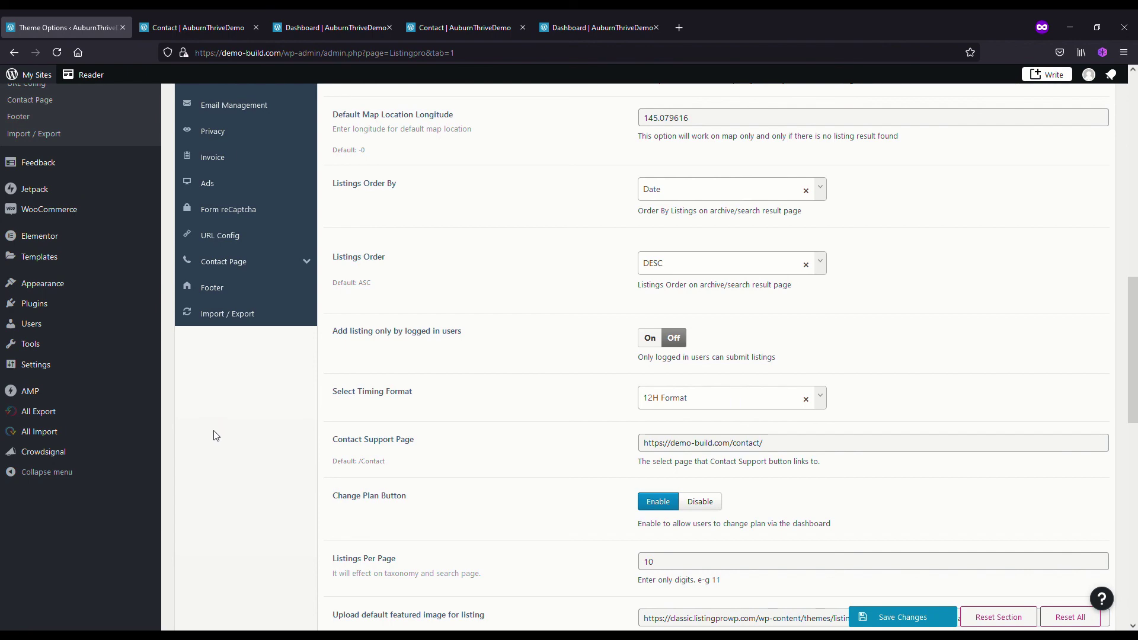
Review the Email Management settings: sender name 'ListingPro Demo', sender address and new-user notification templates
scroll(119, 322, up, 3)
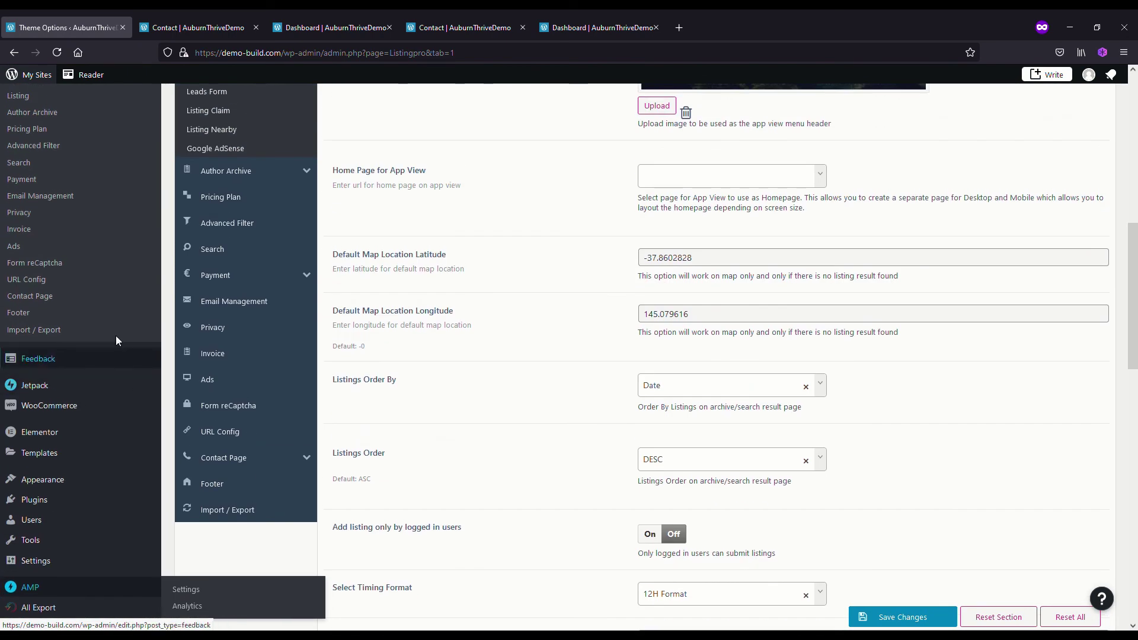
click(52, 200)
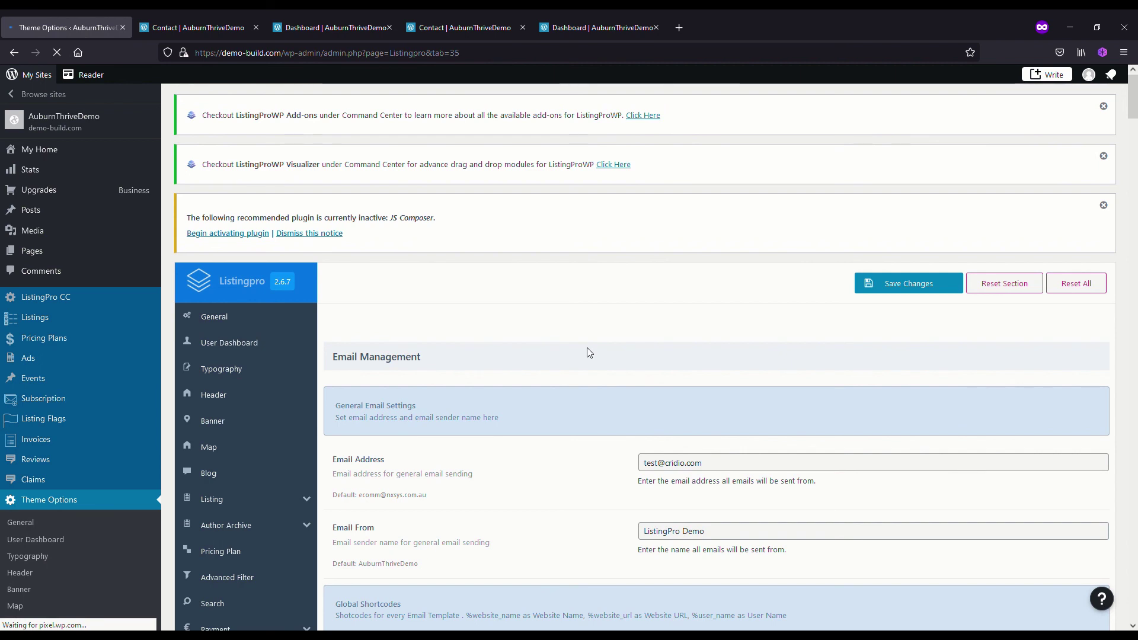
scroll(578, 409, down, 1)
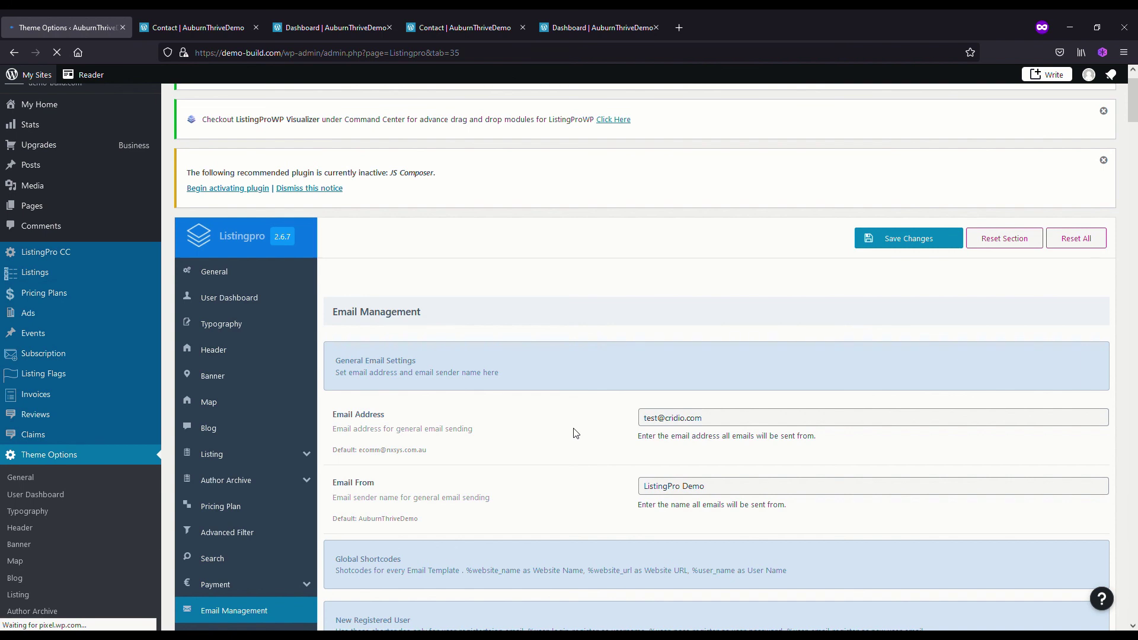
scroll(571, 435, down, 2)
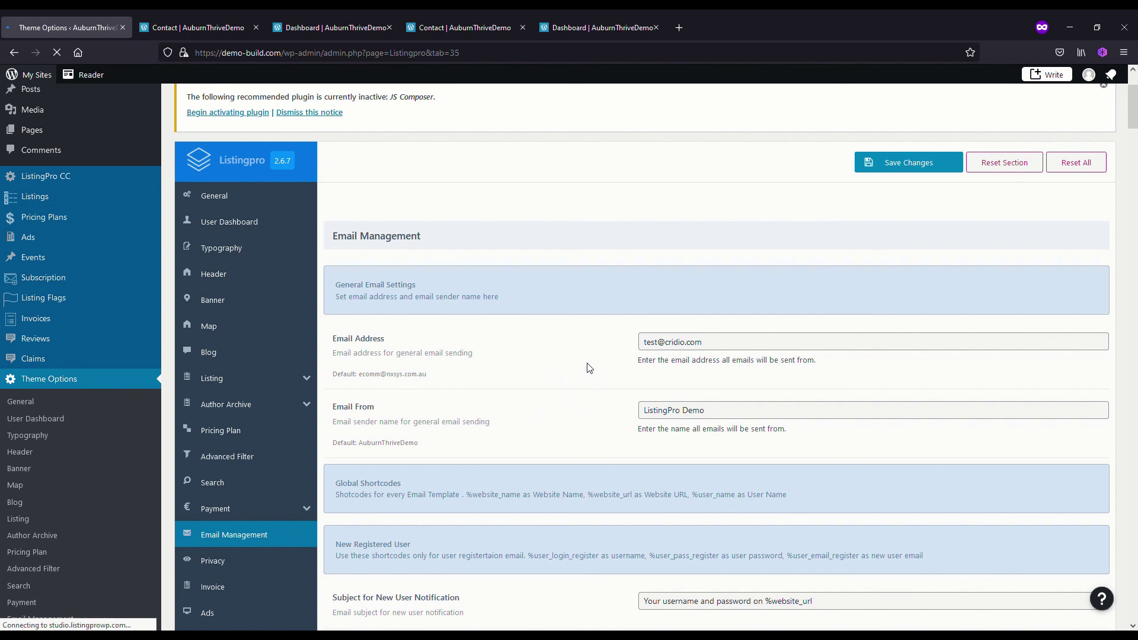
scroll(561, 416, down, 3)
scroll(565, 502, down, 2)
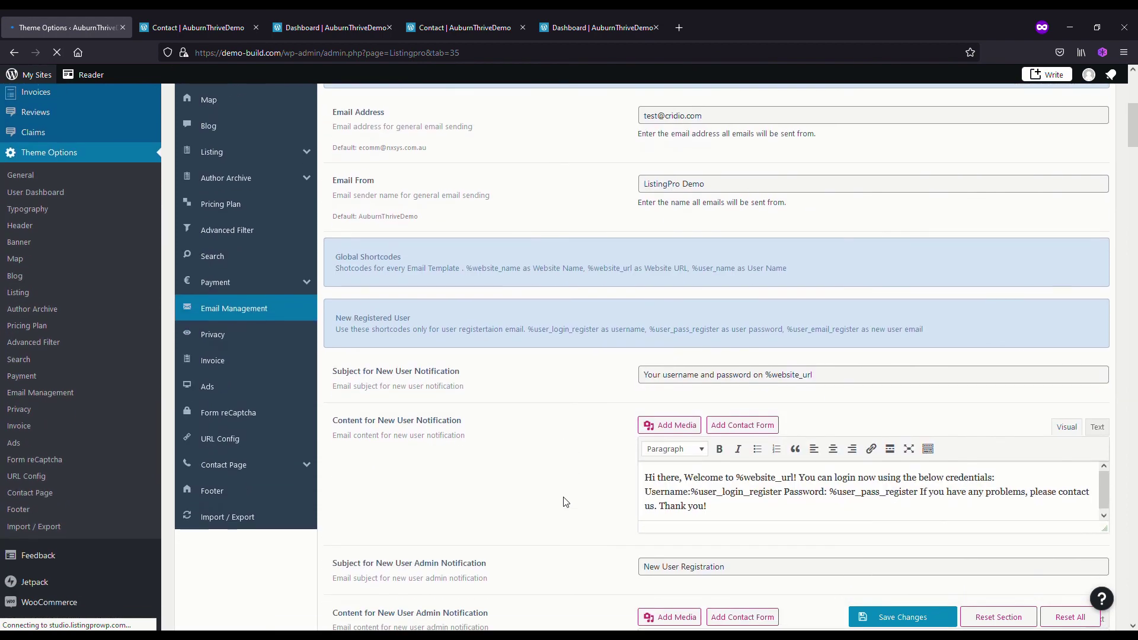